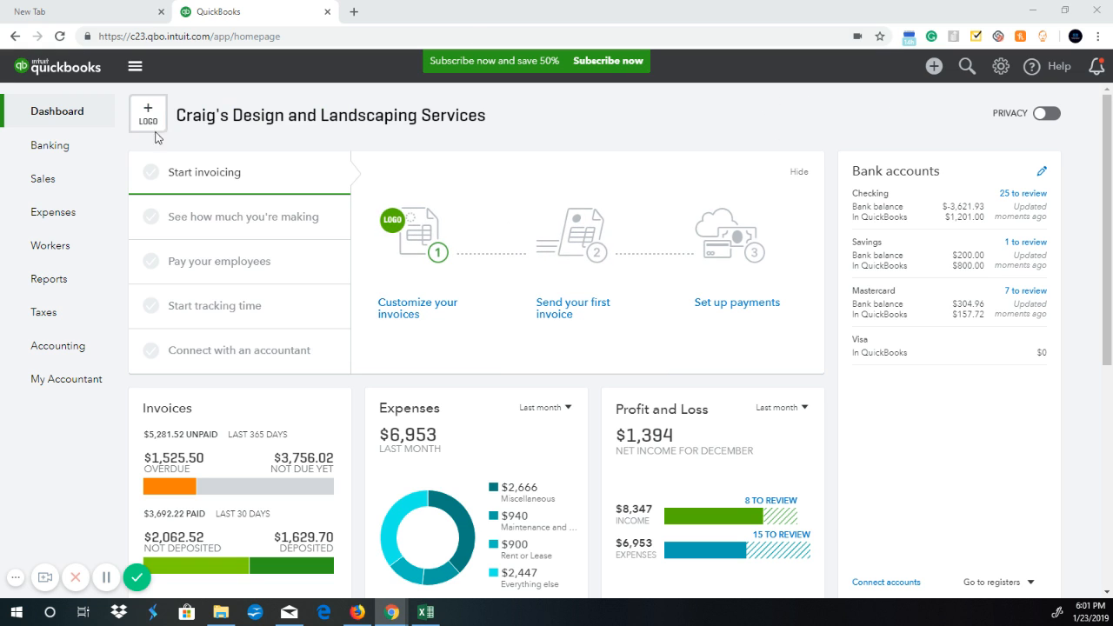
{"action": "left_click", "coordinate": [930, 70]}
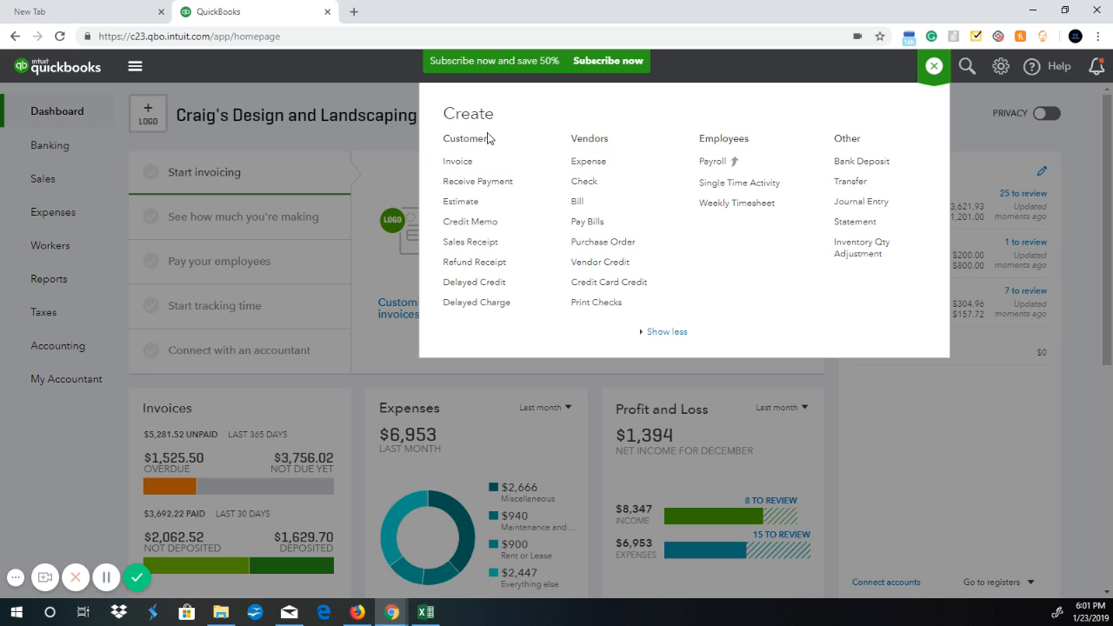
{"action": "left_click", "coordinate": [932, 66]}
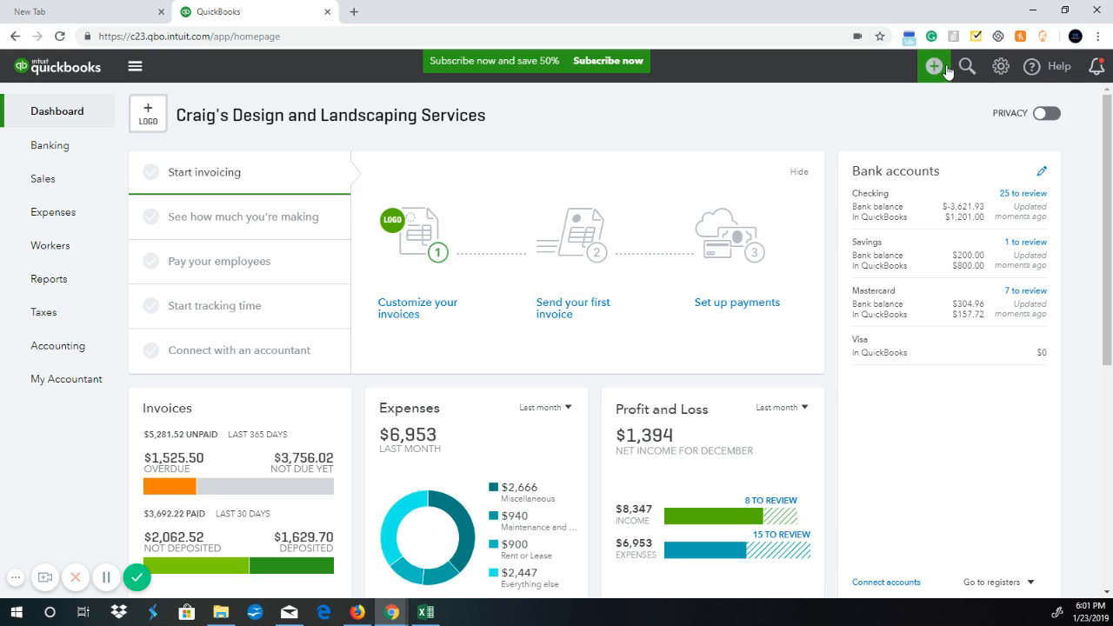
{"action": "left_click", "coordinate": [933, 66]}
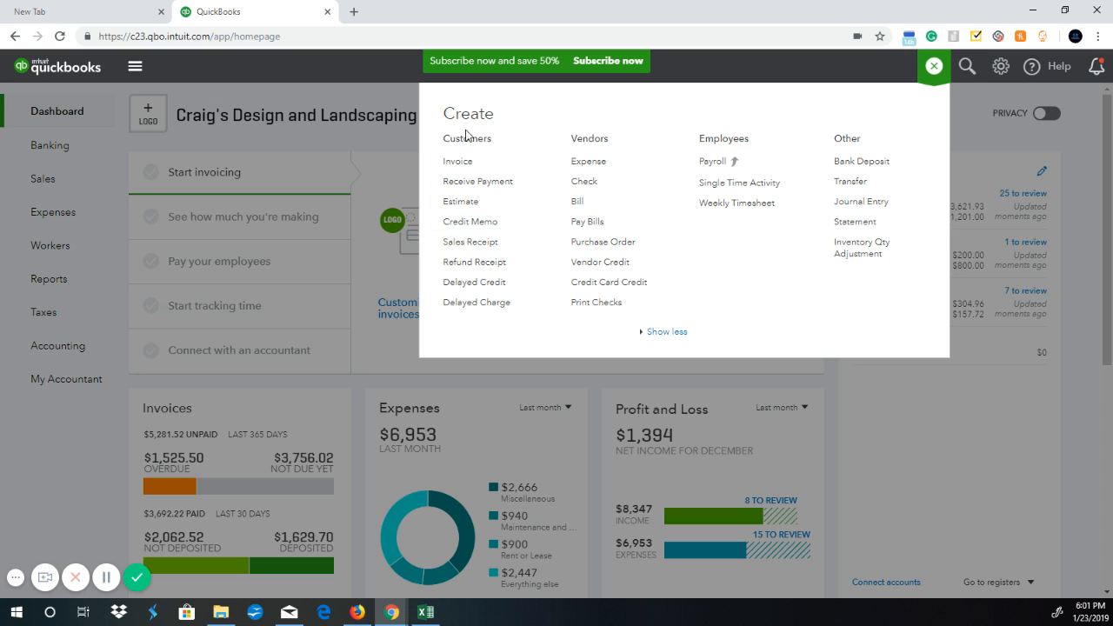
{"action": "left_click", "coordinate": [331, 87]}
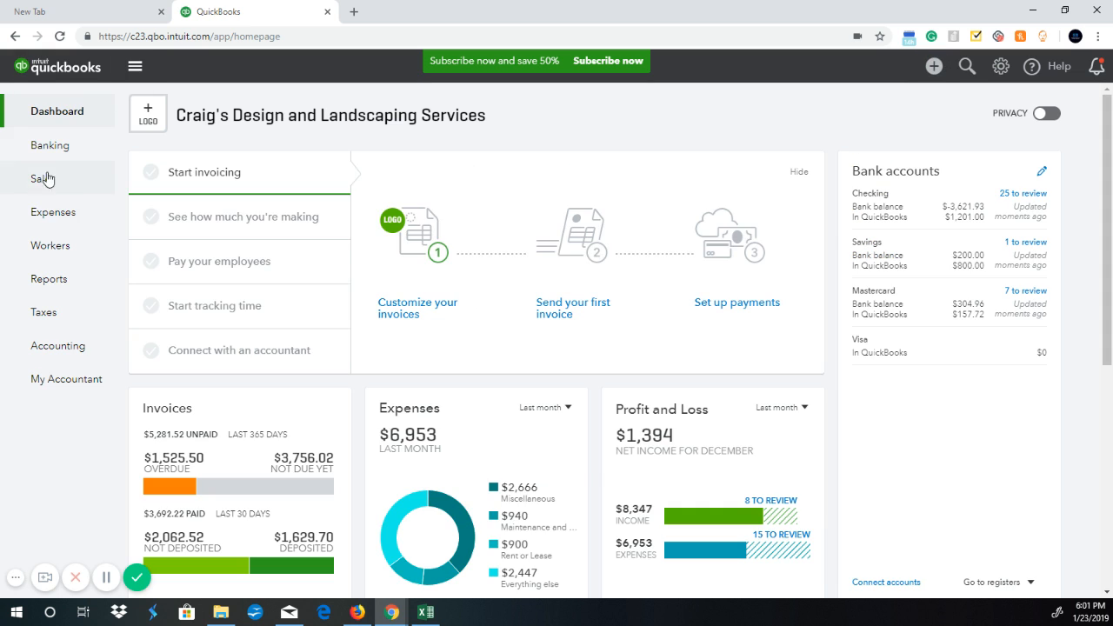
Start a new sales receipt for a customer.
{"action": "mouse_move", "coordinate": [41, 186]}
{"action": "left_click", "coordinate": [932, 68]}
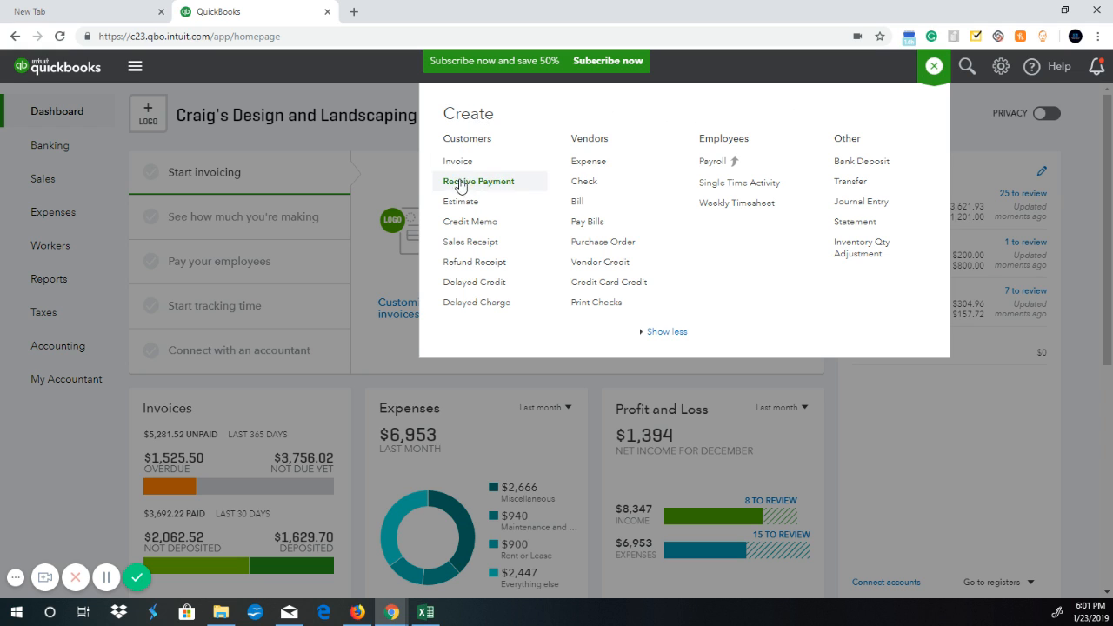
{"action": "left_click", "coordinate": [466, 243]}
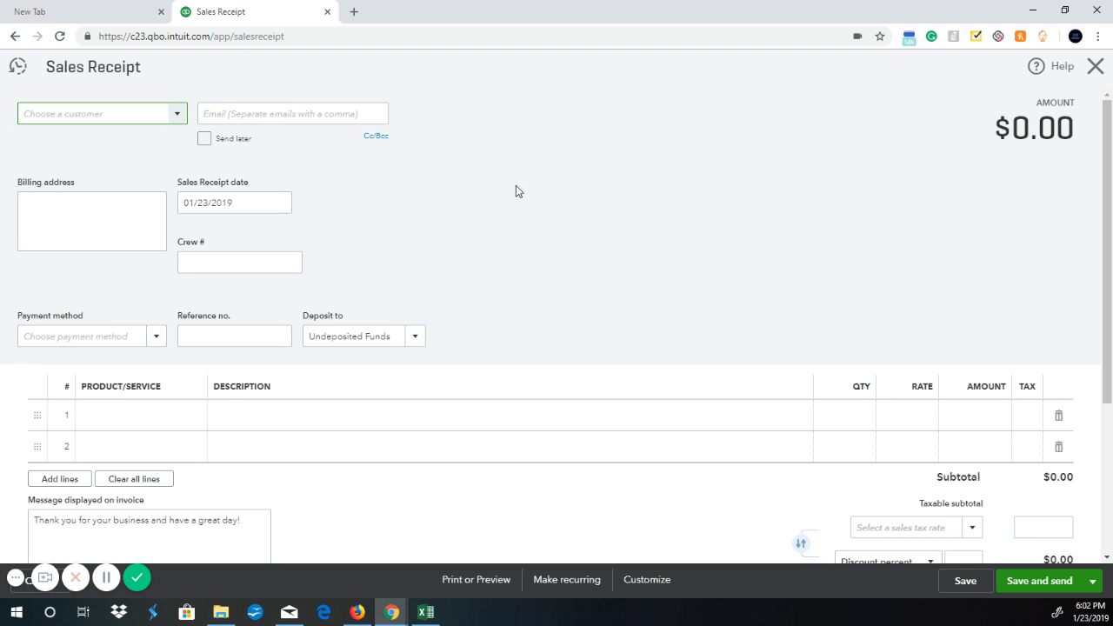
Choose Bill's Windsurf Shop as the customer on the sales receipt.
{"action": "left_click", "coordinate": [178, 116]}
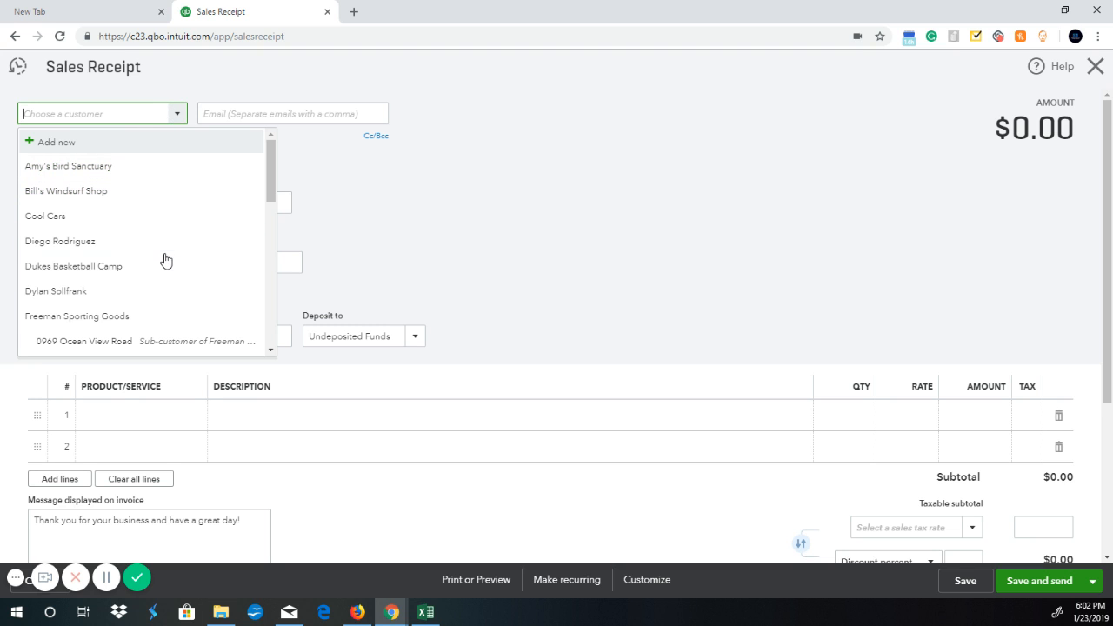
{"action": "scroll", "coordinate": [164, 256], "scroll_direction": "down", "scroll_amount": 3}
{"action": "scroll", "coordinate": [164, 258], "scroll_direction": "down", "scroll_amount": 3}
{"action": "scroll", "coordinate": [165, 258], "scroll_direction": "up", "scroll_amount": 6}
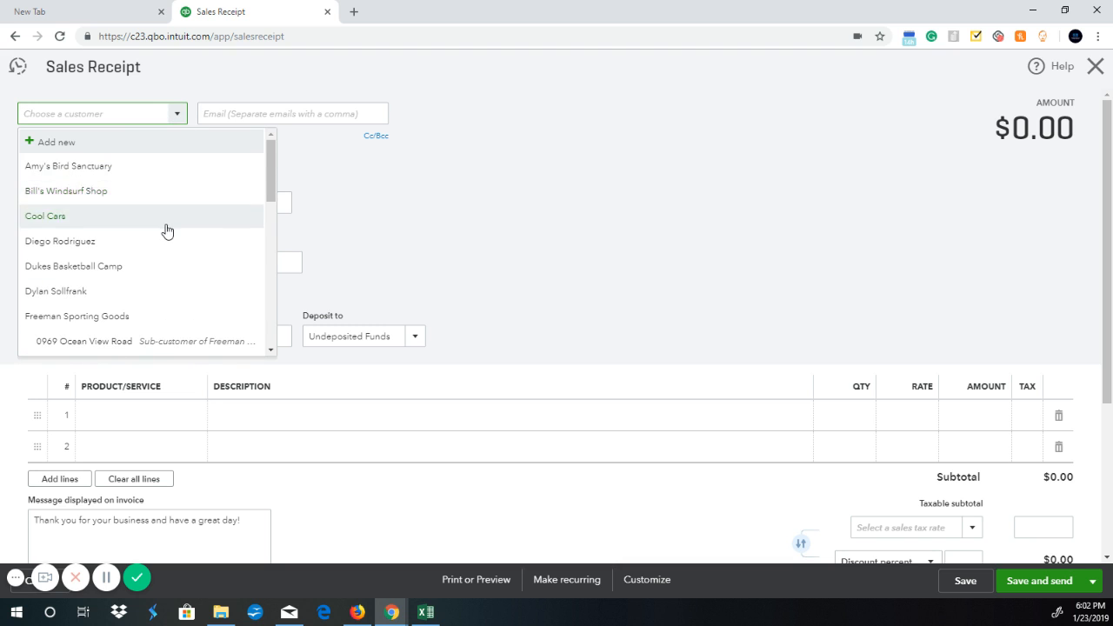
{"action": "scroll", "coordinate": [166, 231], "scroll_direction": "down", "scroll_amount": 10}
{"action": "scroll", "coordinate": [168, 230], "scroll_direction": "up", "scroll_amount": 10}
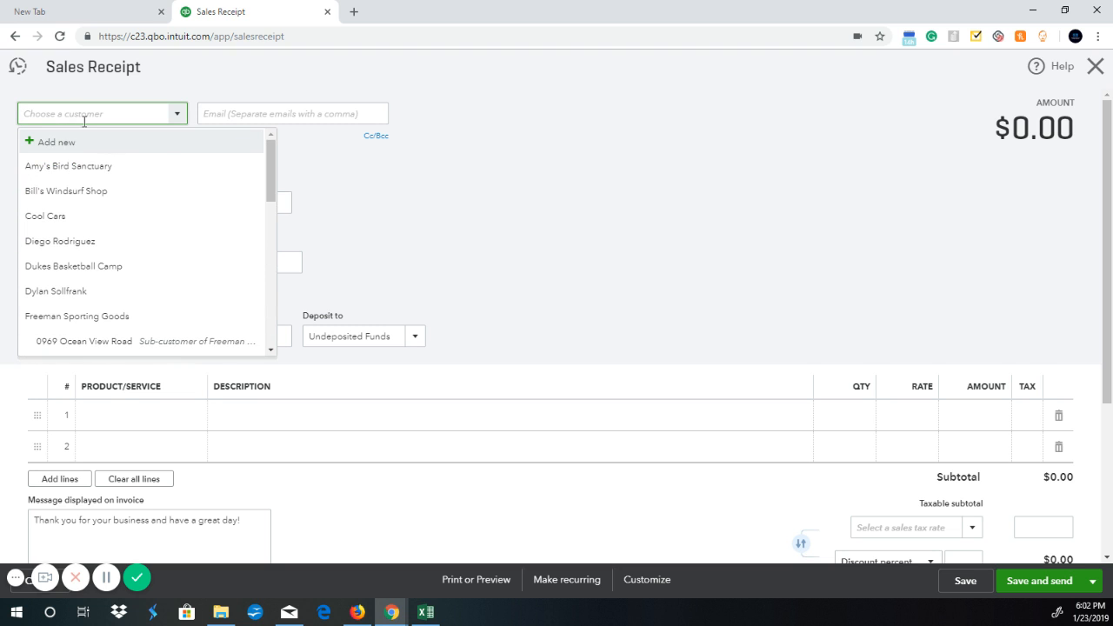
{"action": "left_click", "coordinate": [119, 209]}
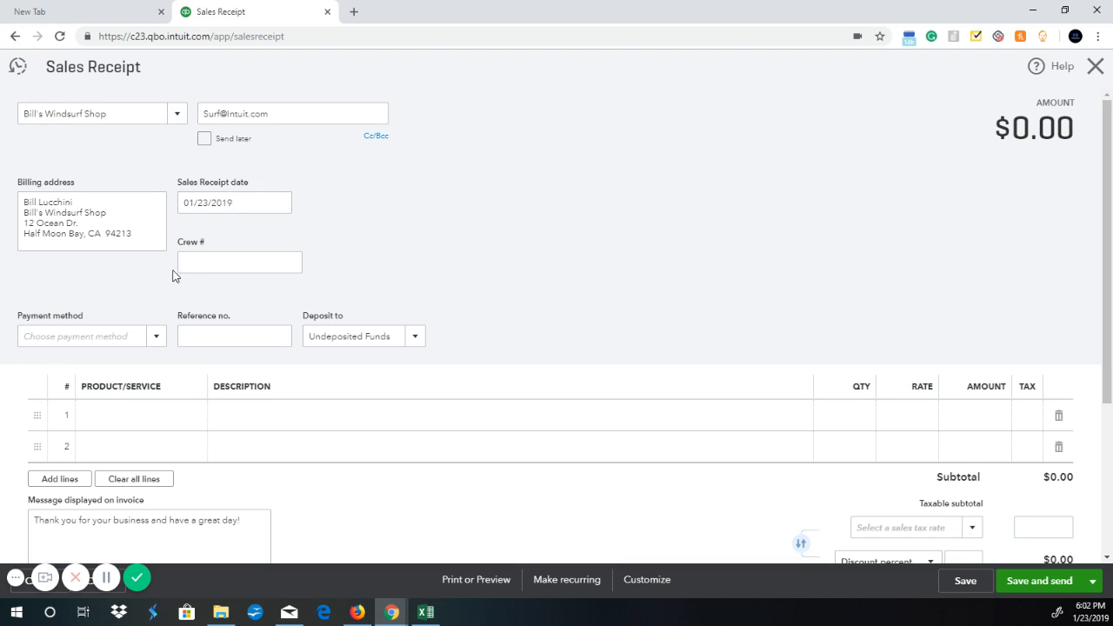
Set the sales receipt's payment method to Cash.
{"action": "left_click", "coordinate": [156, 337]}
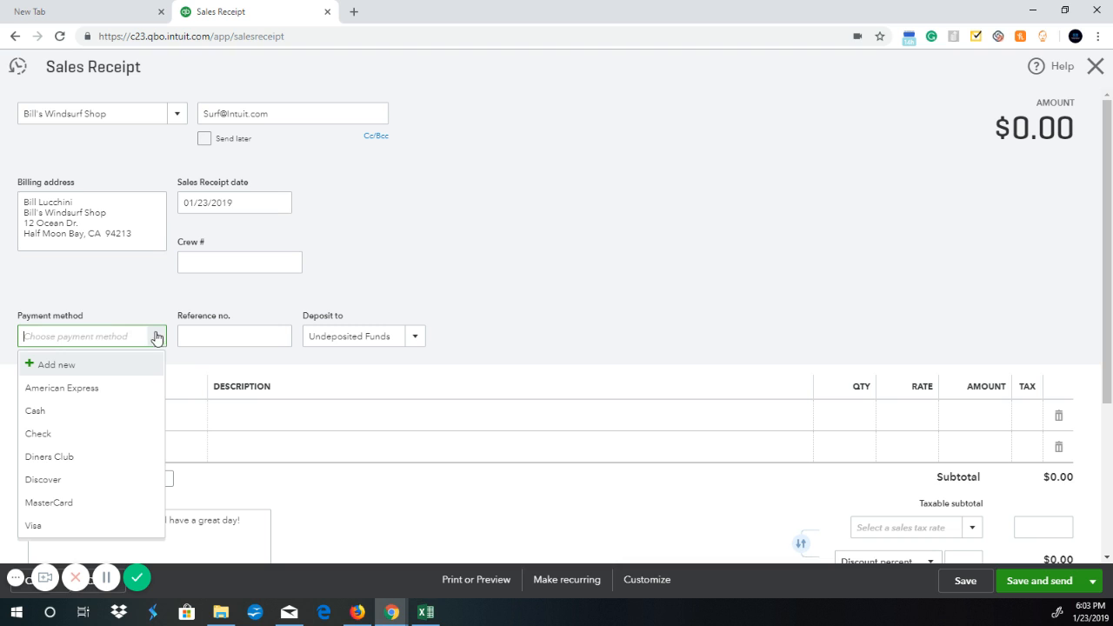
{"action": "left_click", "coordinate": [119, 412]}
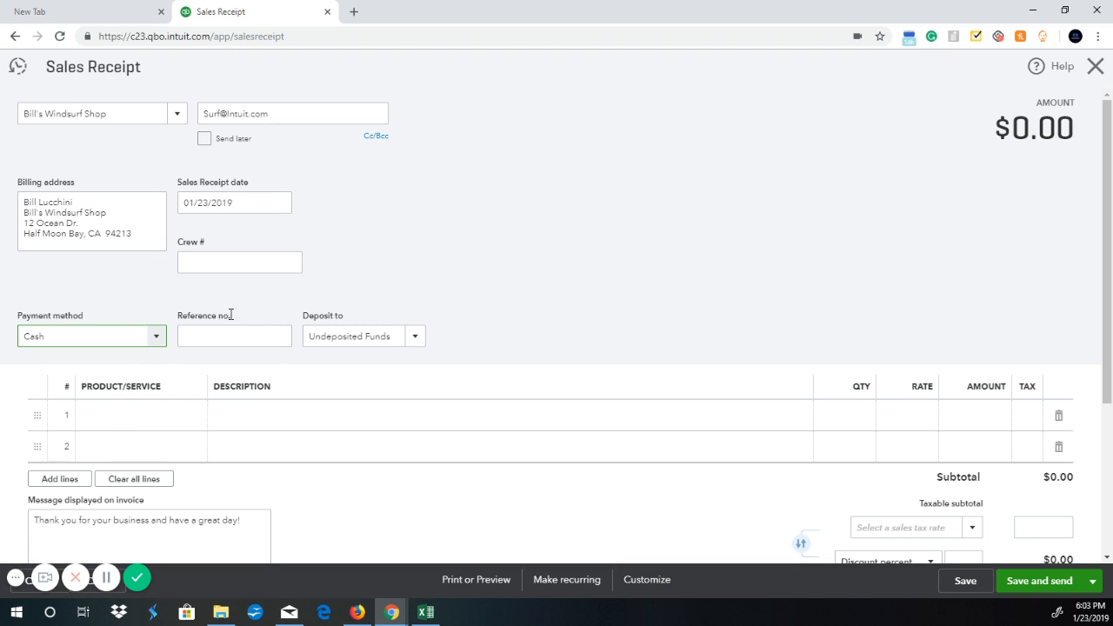
{"action": "left_click", "coordinate": [156, 336]}
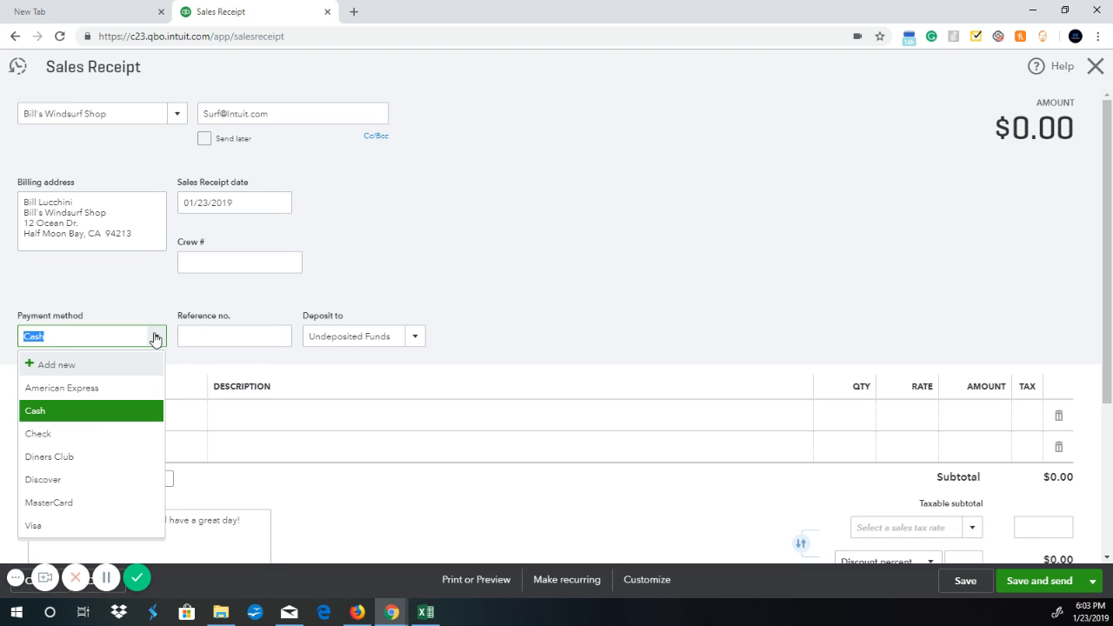
{"action": "left_click", "coordinate": [138, 303]}
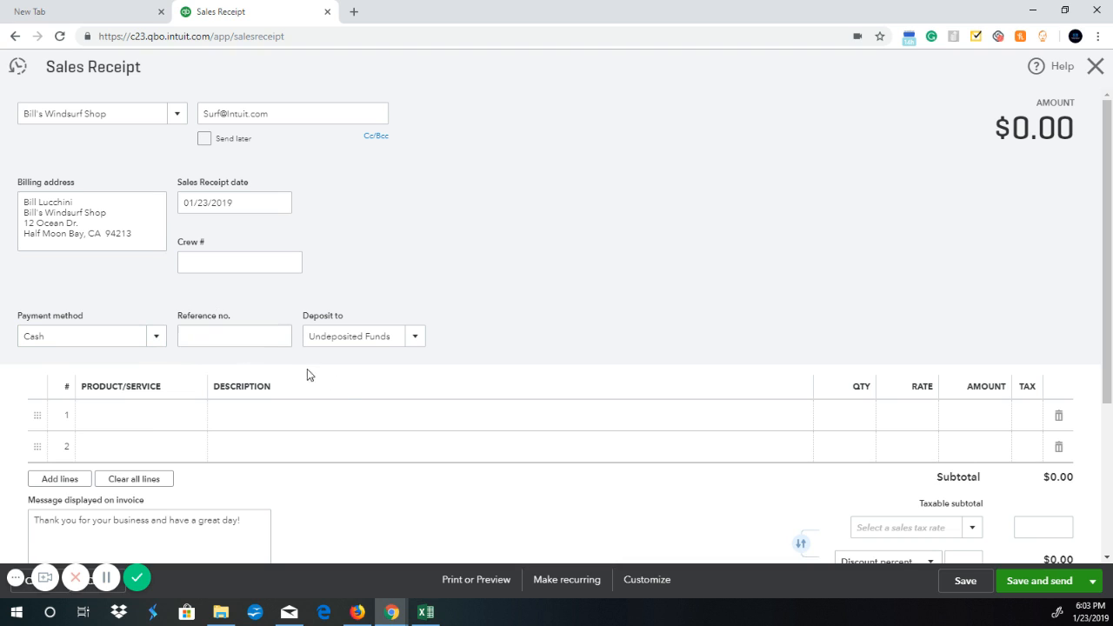
Examine the accounts available as the receipt's deposit destination, leaving the selection at Undeposited Funds.
{"action": "left_click", "coordinate": [415, 342]}
{"action": "left_click", "coordinate": [414, 342]}
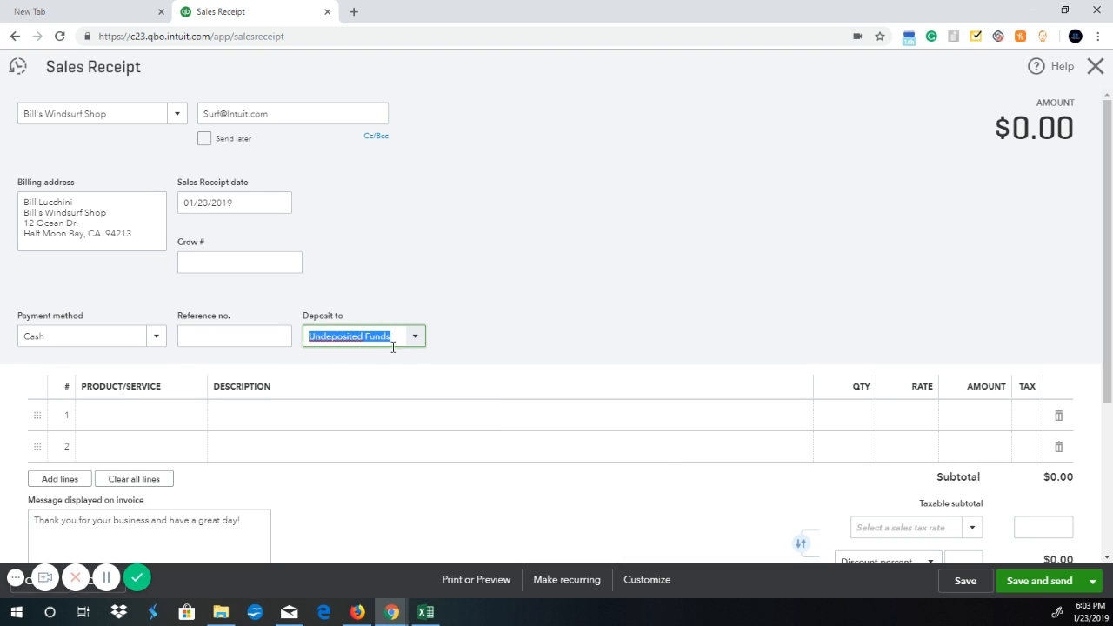
{"action": "left_click", "coordinate": [414, 342]}
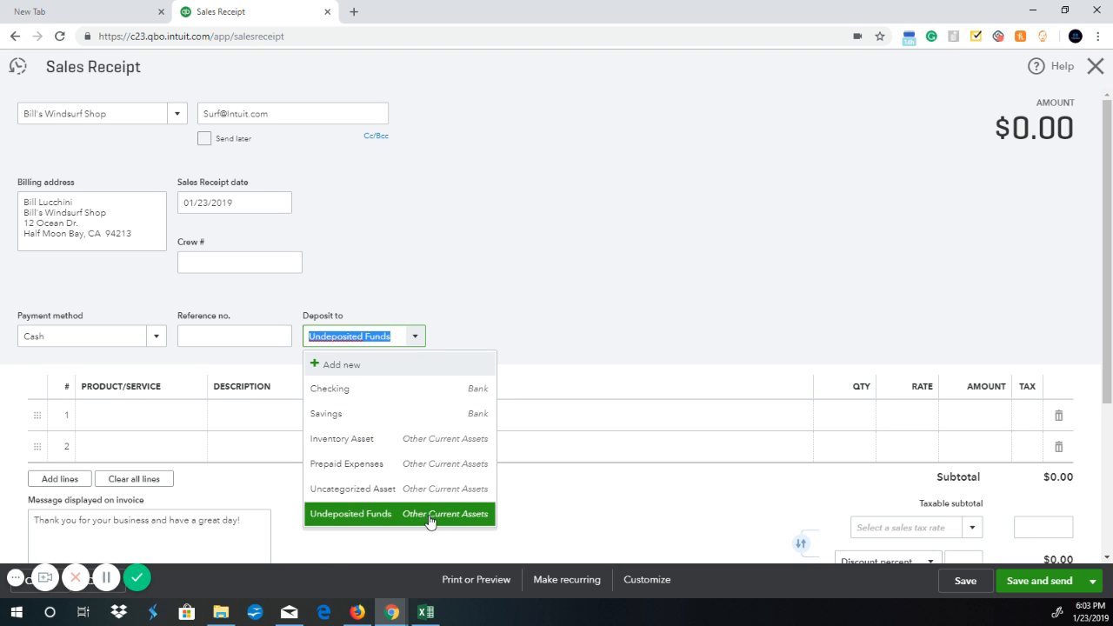
{"action": "left_click", "coordinate": [418, 339]}
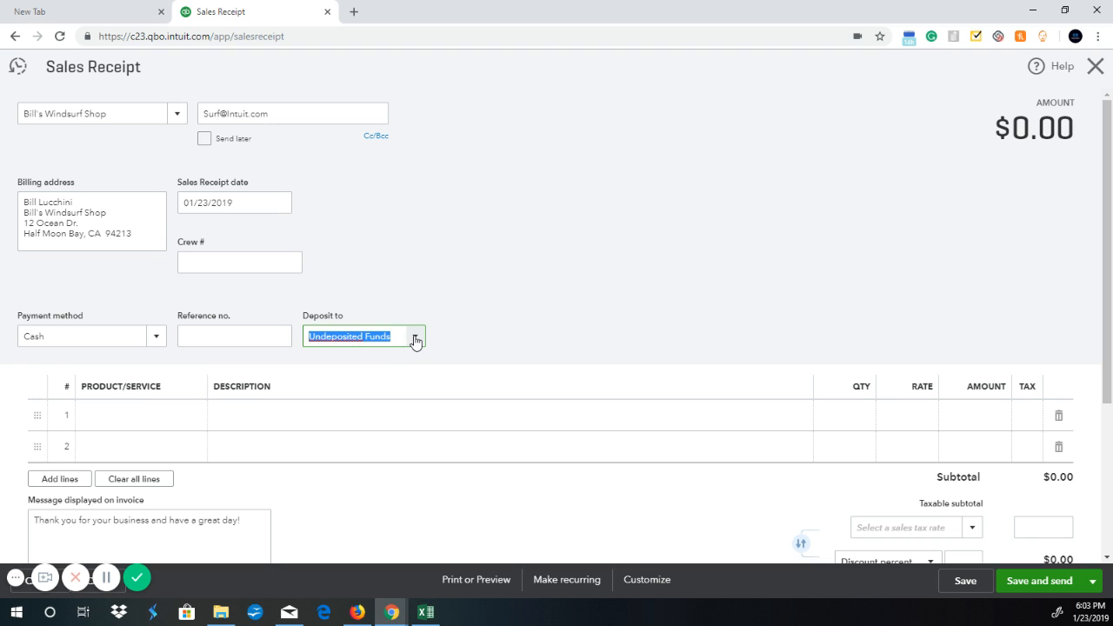
{"action": "left_click", "coordinate": [415, 339]}
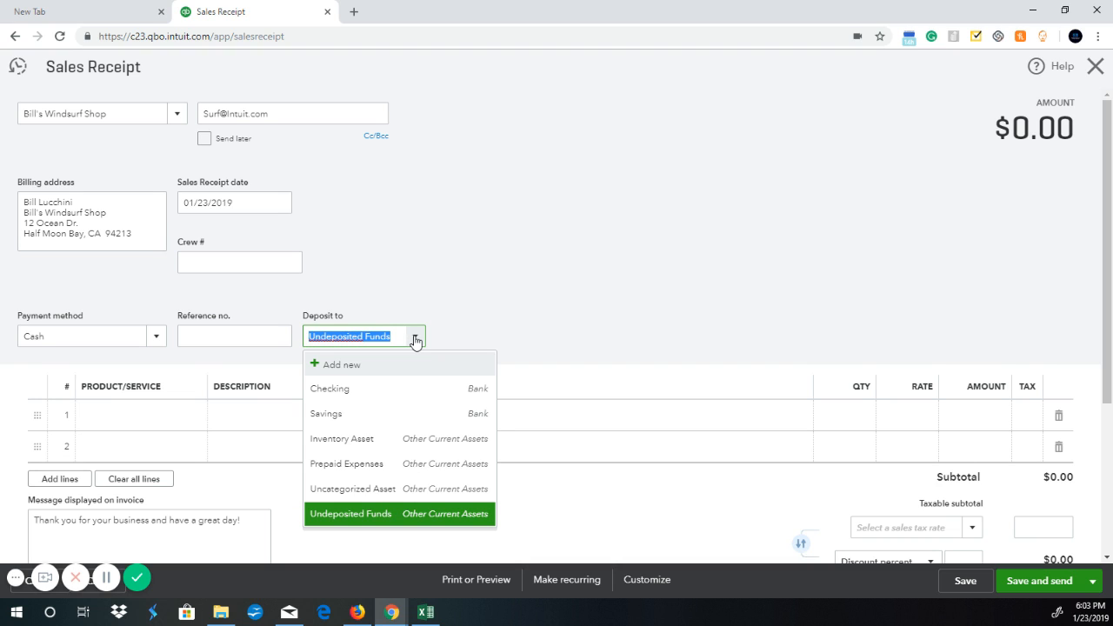
{"action": "left_click", "coordinate": [415, 339]}
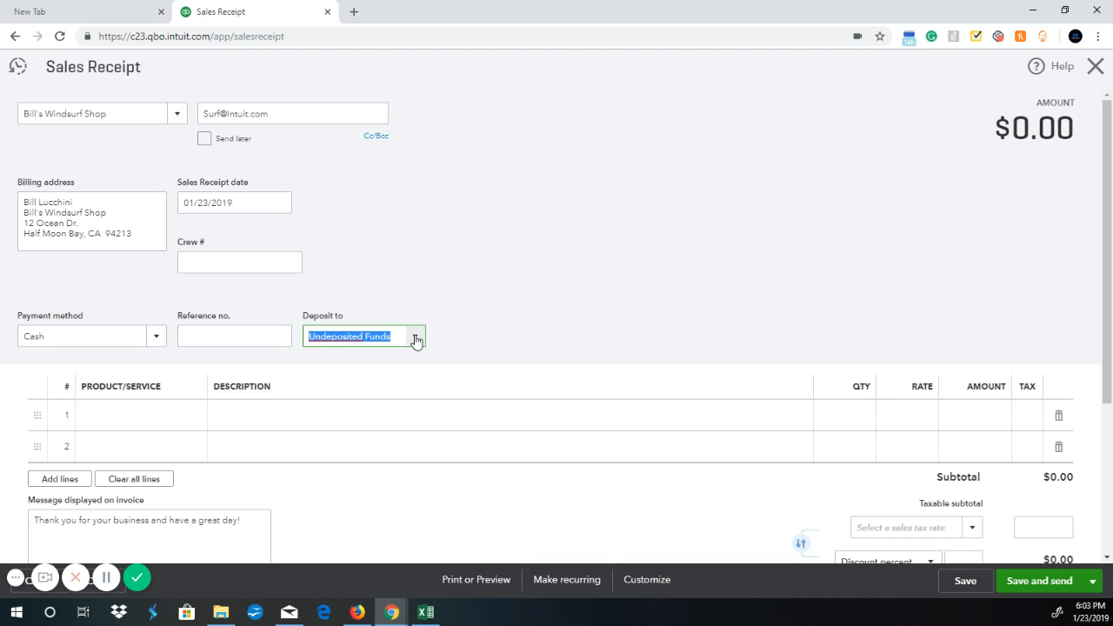
{"action": "left_click", "coordinate": [478, 307]}
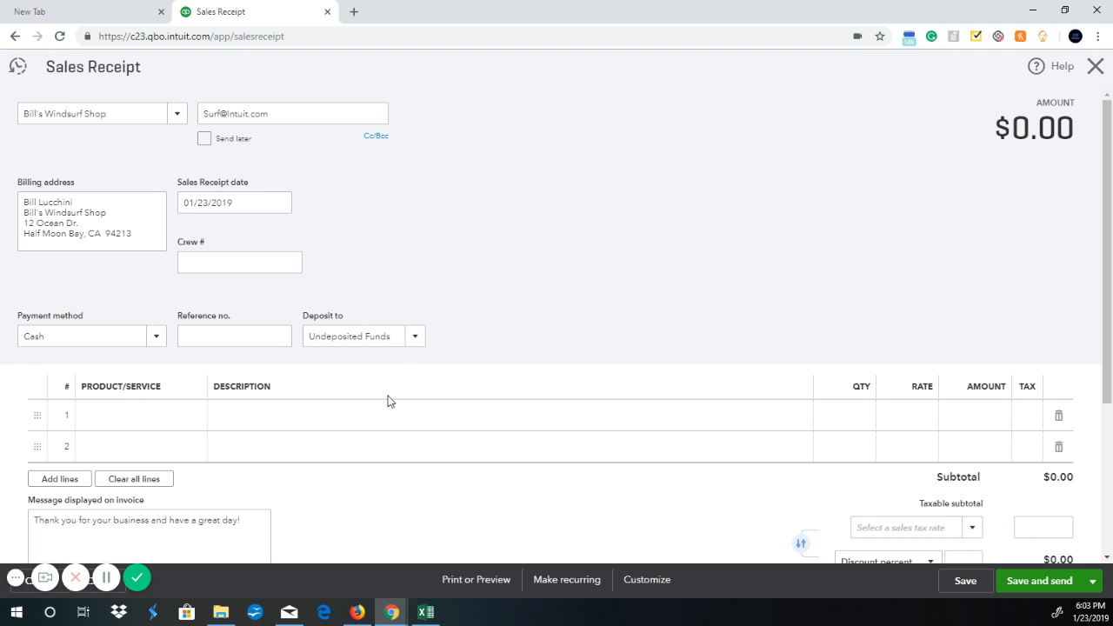
Add the Gardening service as the first line item and set its rate to 100.
{"action": "left_click", "coordinate": [131, 417]}
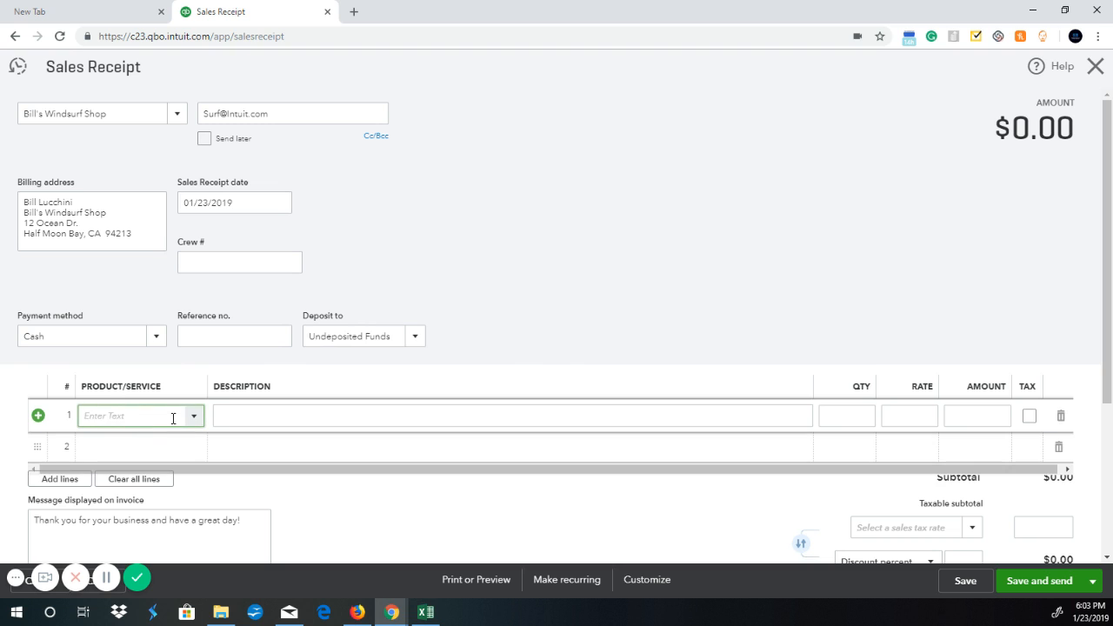
{"action": "left_click", "coordinate": [194, 416]}
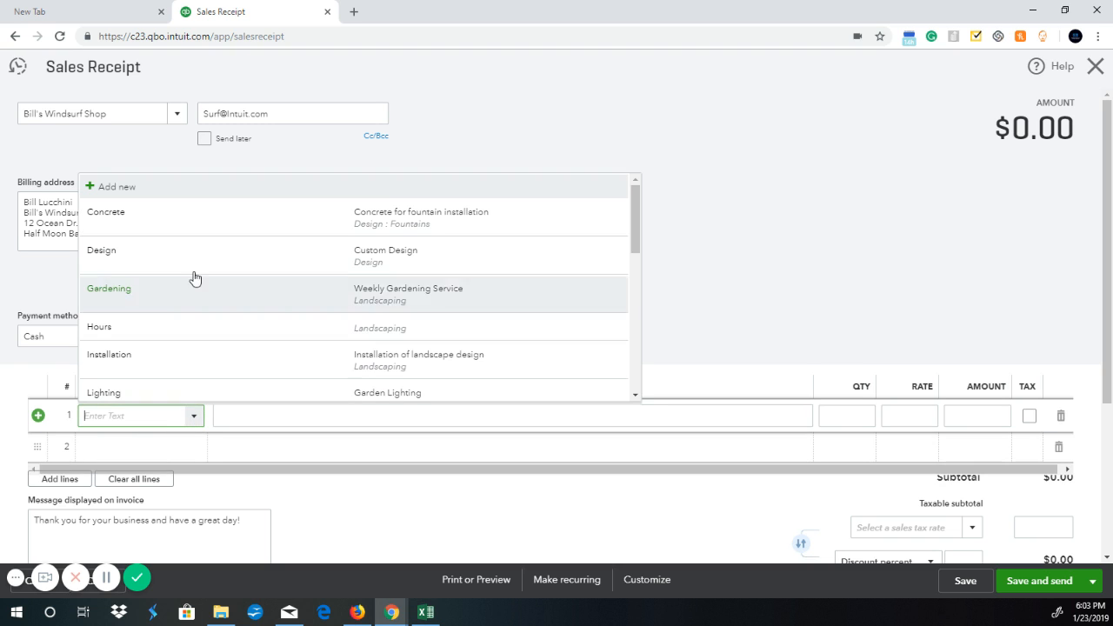
{"action": "scroll", "coordinate": [218, 268], "scroll_direction": "down", "scroll_amount": 3}
{"action": "scroll", "coordinate": [226, 298], "scroll_direction": "down", "scroll_amount": 2}
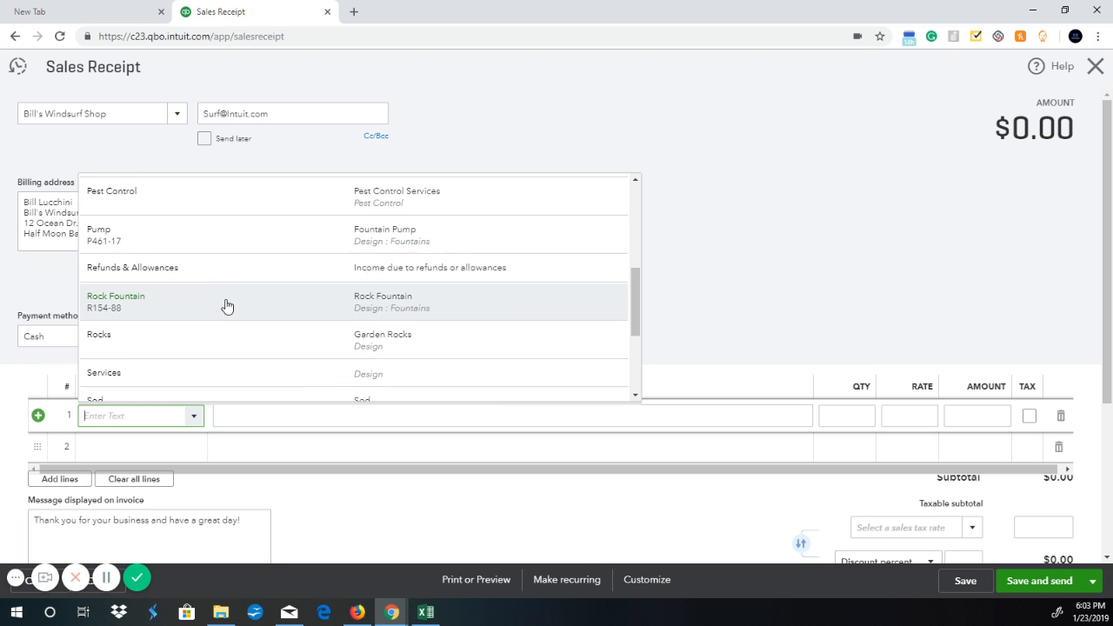
{"action": "scroll", "coordinate": [226, 302], "scroll_direction": "up", "scroll_amount": 4}
{"action": "left_click", "coordinate": [237, 292]}
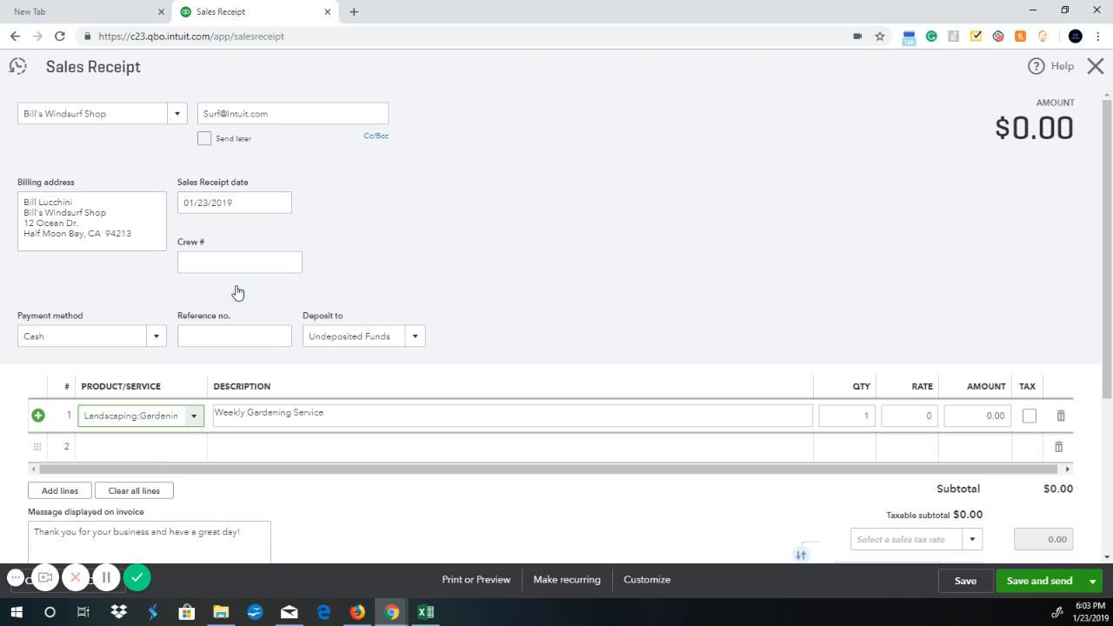
{"action": "left_click", "coordinate": [929, 418]}
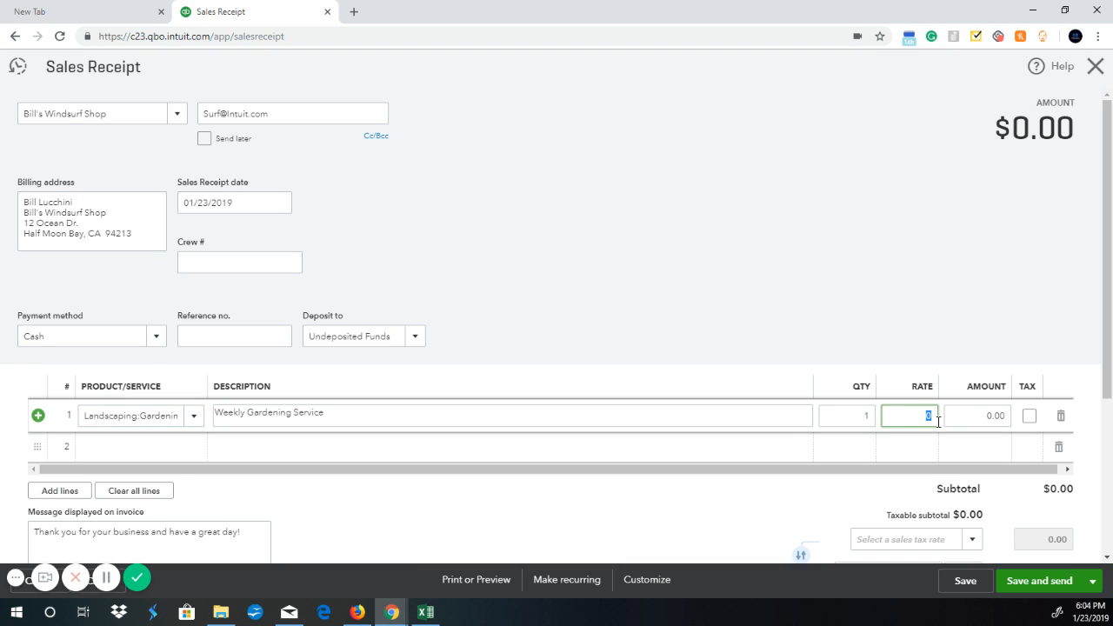
{"action": "left_click", "coordinate": [853, 281]}
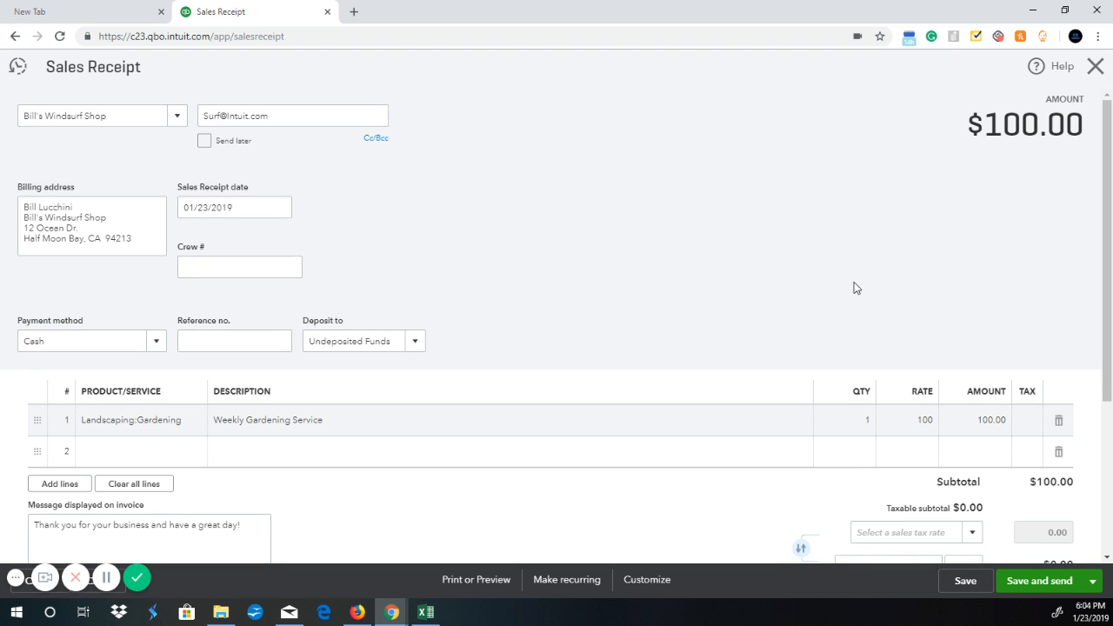
Try the California (8%) sales tax rate on the receipt, and clear the selection again.
{"action": "scroll", "coordinate": [936, 362], "scroll_direction": "down", "scroll_amount": 2}
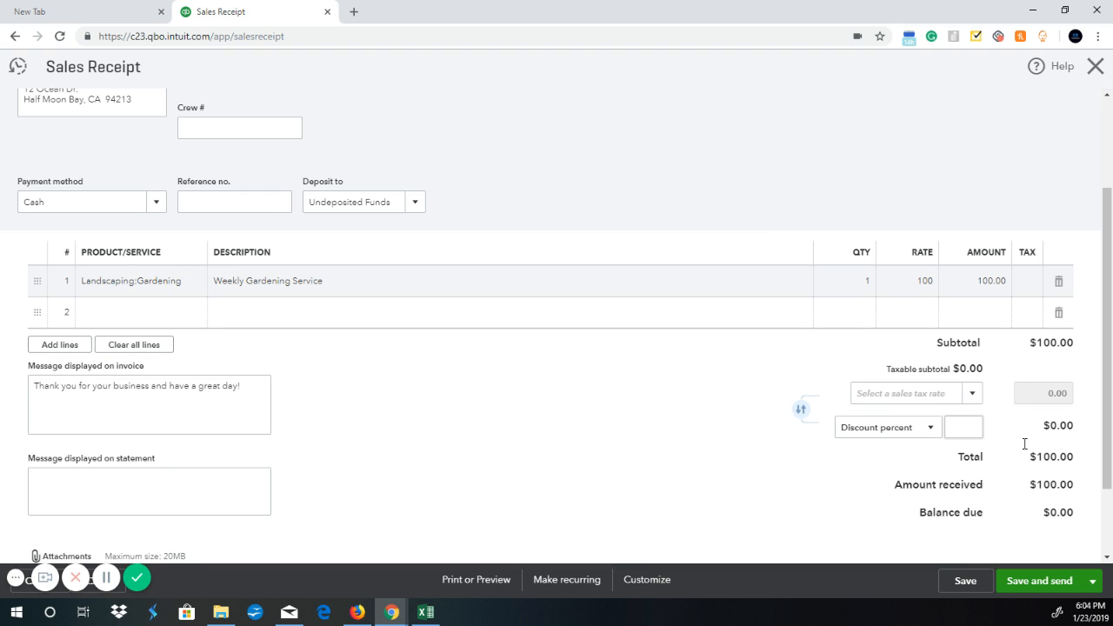
{"action": "left_click", "coordinate": [971, 393]}
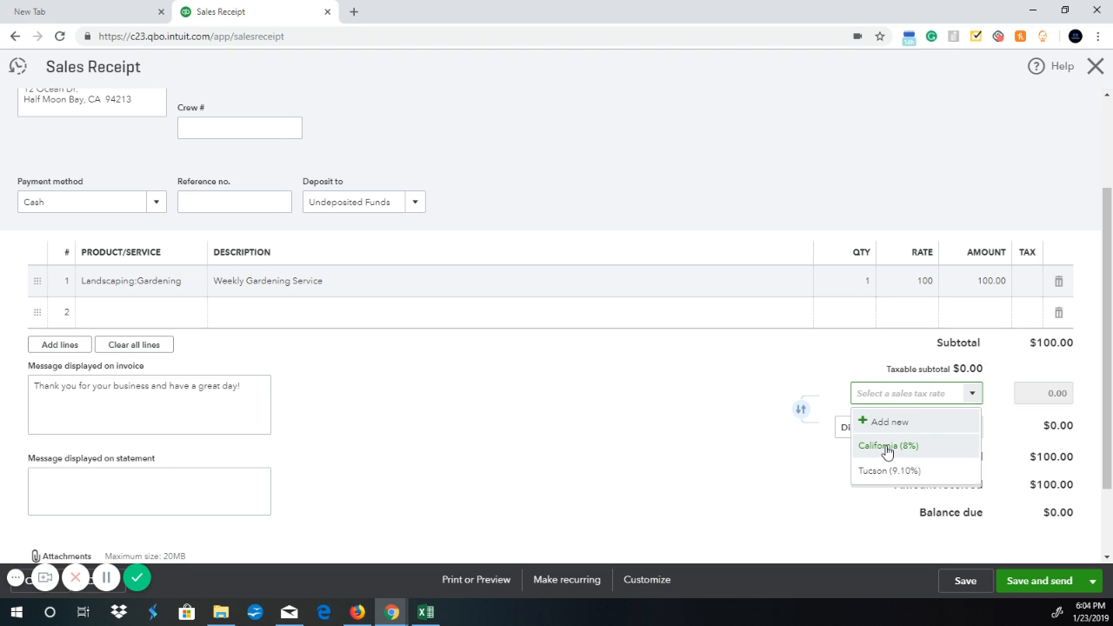
{"action": "left_click", "coordinate": [886, 447]}
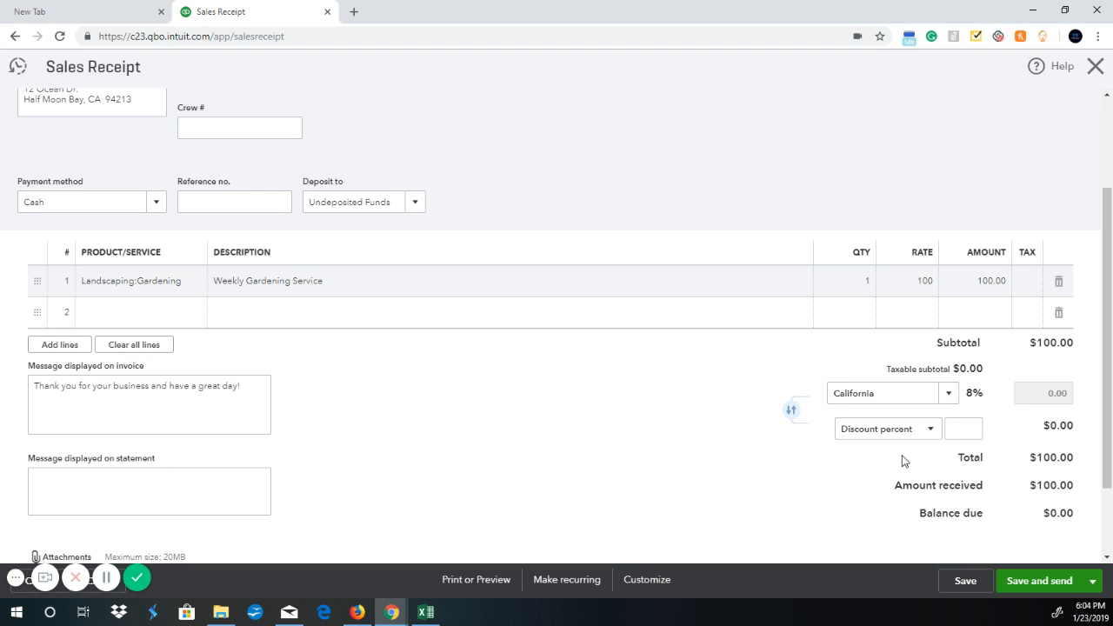
{"action": "left_click", "coordinate": [932, 394]}
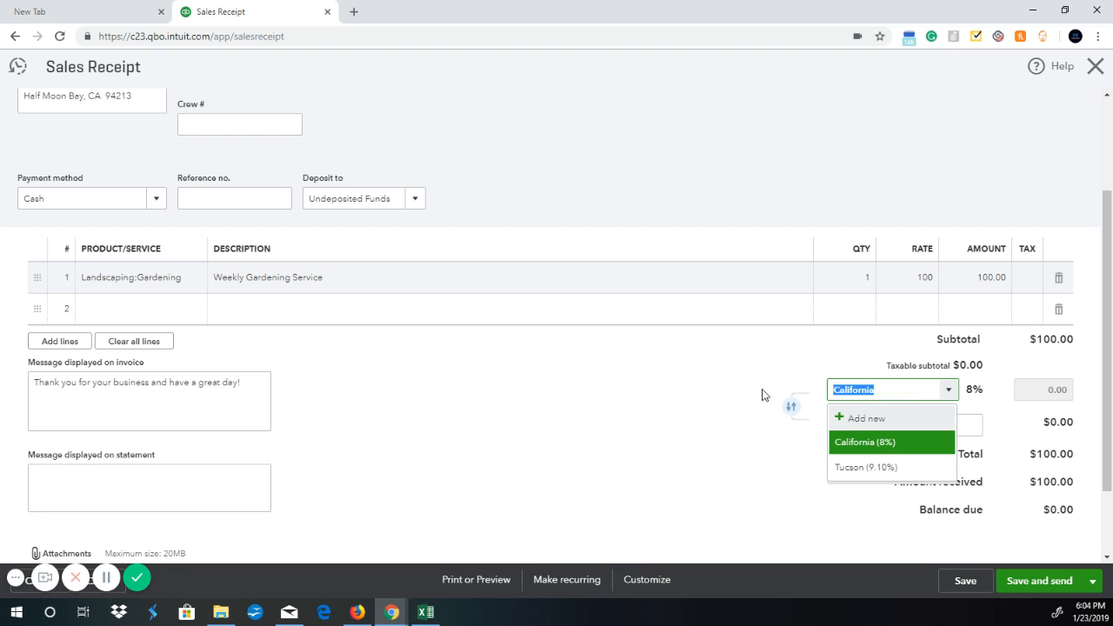
{"action": "key", "text": "BackSpace"}
{"action": "left_click", "coordinate": [706, 338]}
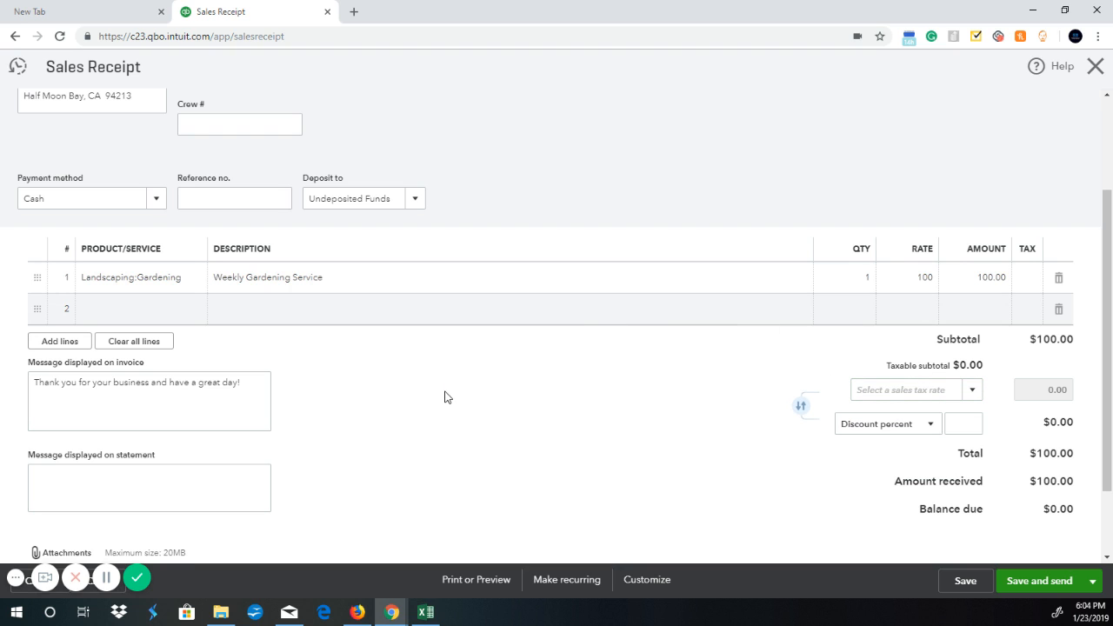
Review the completed sales receipt from its header fields down to the totals, customer message and attachments.
{"action": "scroll", "coordinate": [444, 397], "scroll_direction": "up", "scroll_amount": 2}
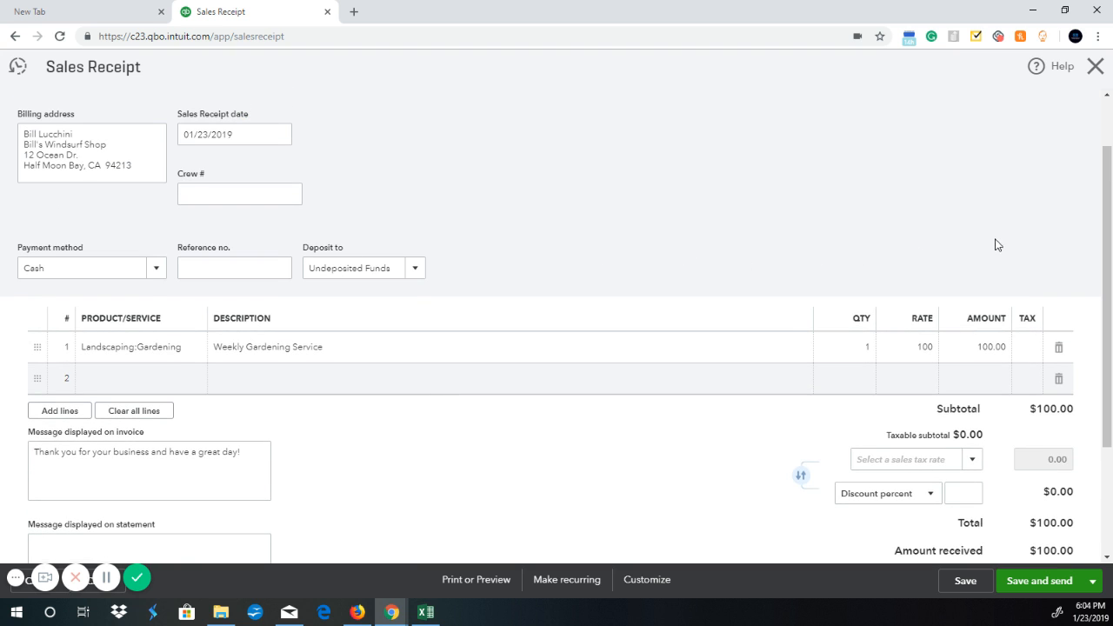
{"action": "scroll", "coordinate": [982, 165], "scroll_direction": "up", "scroll_amount": 2}
{"action": "scroll", "coordinate": [981, 179], "scroll_direction": "down", "scroll_amount": 1}
{"action": "scroll", "coordinate": [988, 217], "scroll_direction": "down", "scroll_amount": 3}
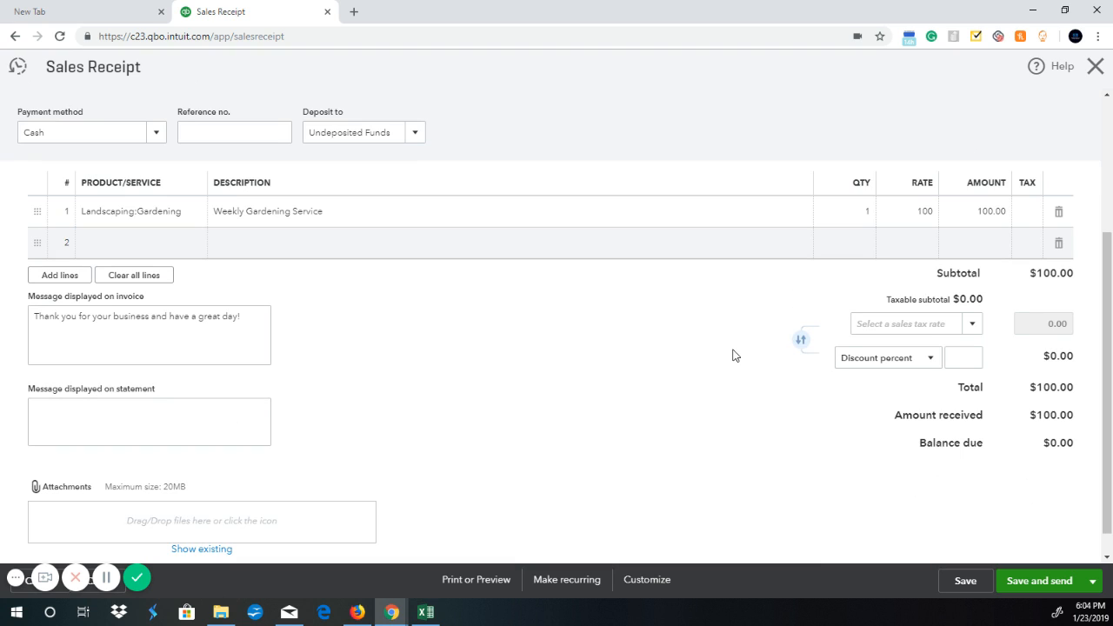
{"action": "scroll", "coordinate": [731, 355], "scroll_direction": "down", "scroll_amount": 1}
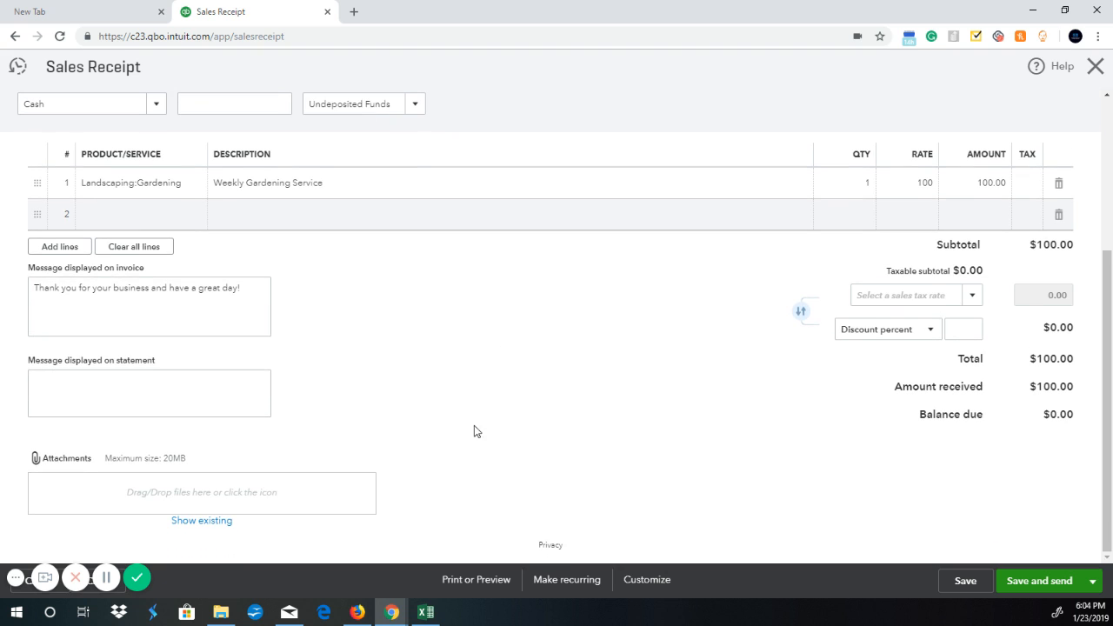
{"action": "left_click", "coordinate": [253, 285]}
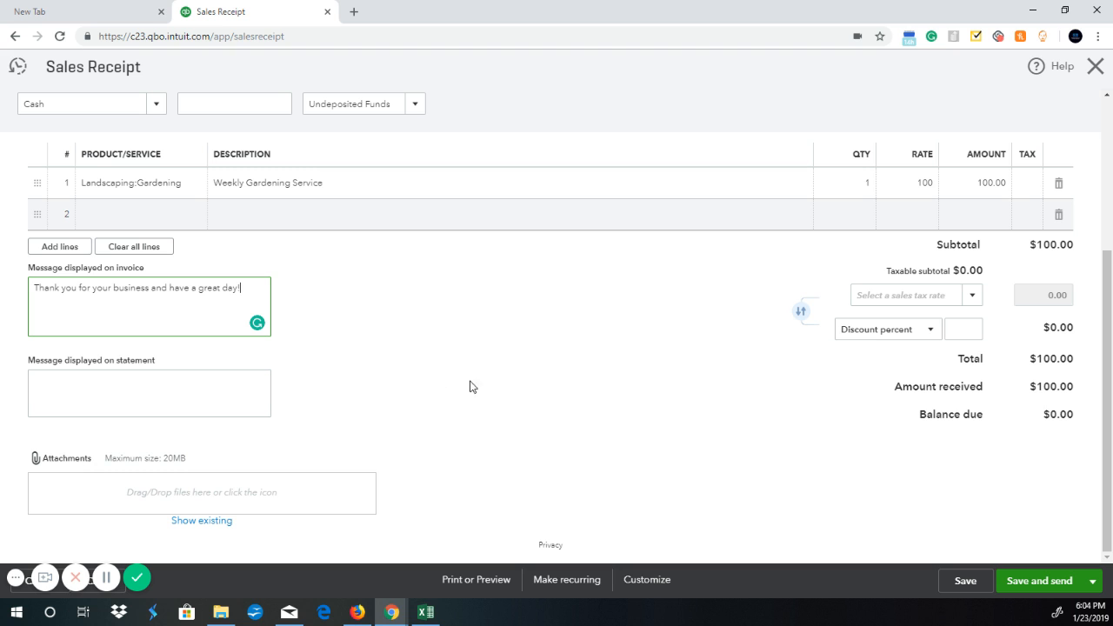
Check the sales receipt once more from header to totals and save it without sending it.
{"action": "scroll", "coordinate": [614, 395], "scroll_direction": "up", "scroll_amount": 1}
{"action": "scroll", "coordinate": [614, 394], "scroll_direction": "up", "scroll_amount": 3}
{"action": "scroll", "coordinate": [614, 395], "scroll_direction": "down", "scroll_amount": 4}
{"action": "left_click", "coordinate": [939, 583]}
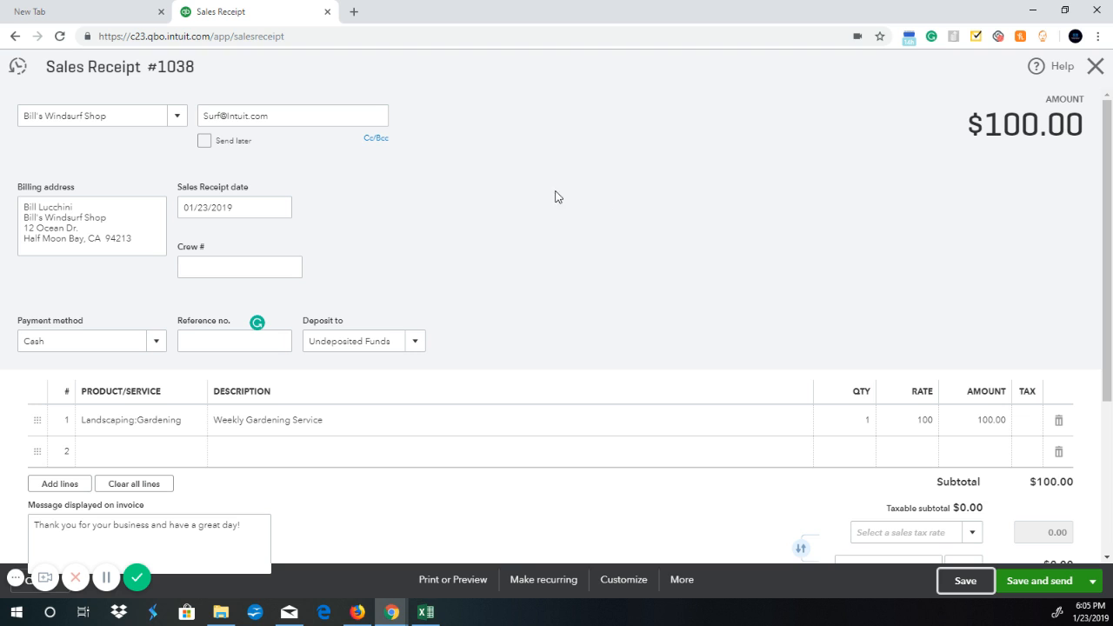
{"action": "left_click", "coordinate": [585, 149]}
Open the transaction journal of the saved sales receipt and dismiss the report customization tour.
{"action": "left_click", "coordinate": [683, 581]}
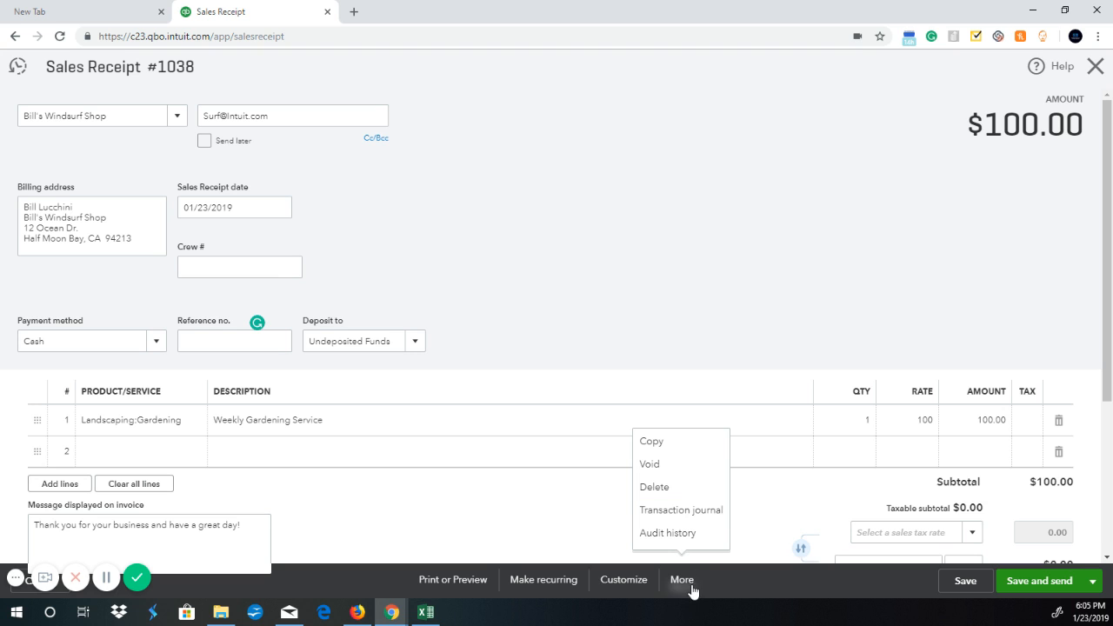
{"action": "left_click", "coordinate": [689, 521]}
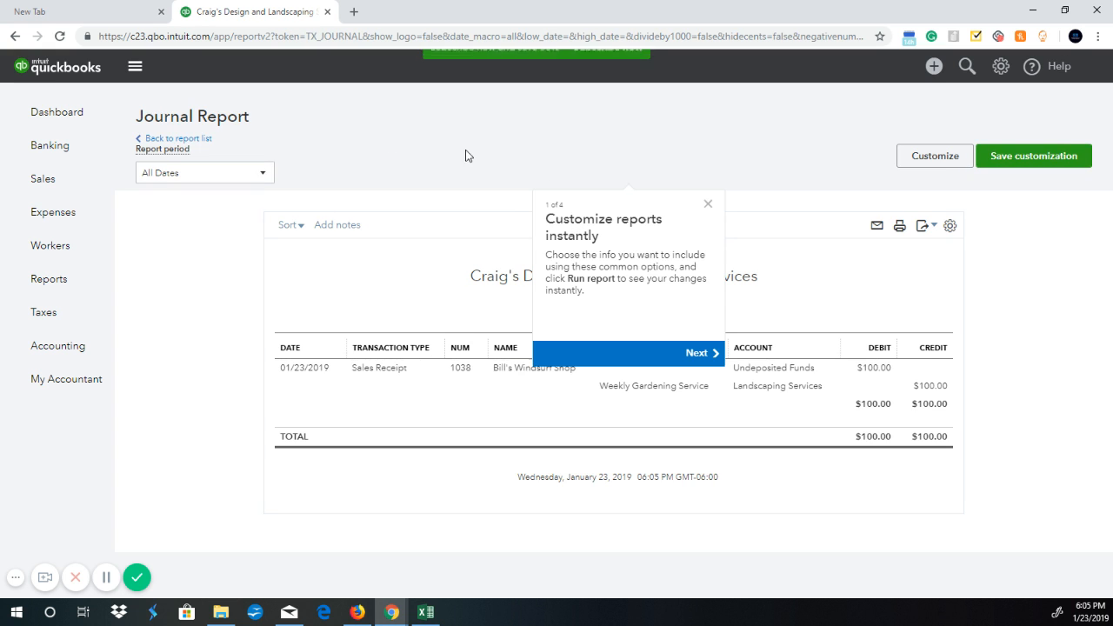
{"action": "left_click", "coordinate": [708, 204]}
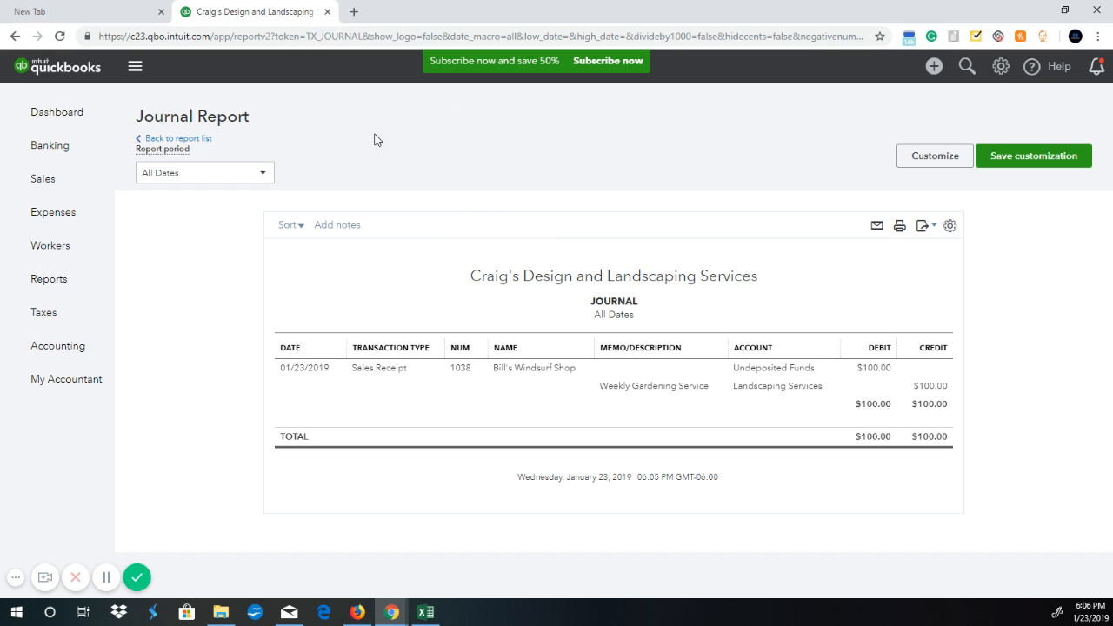
Return to the dashboard, browse the list of sales invoices and start a new invoice.
{"action": "left_click", "coordinate": [72, 118]}
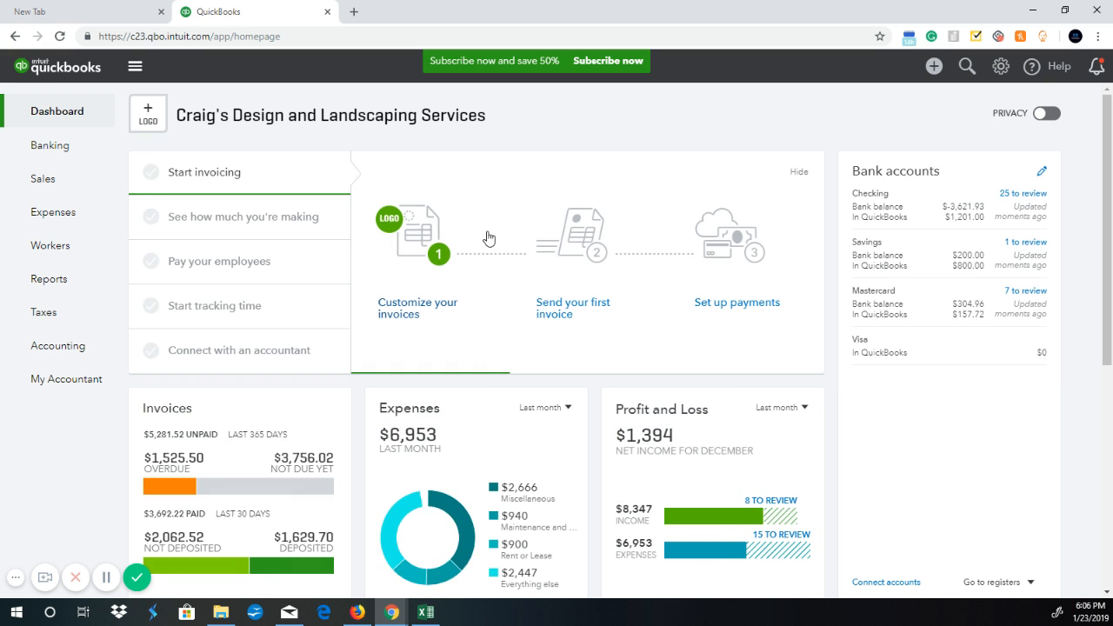
{"action": "mouse_move", "coordinate": [48, 190]}
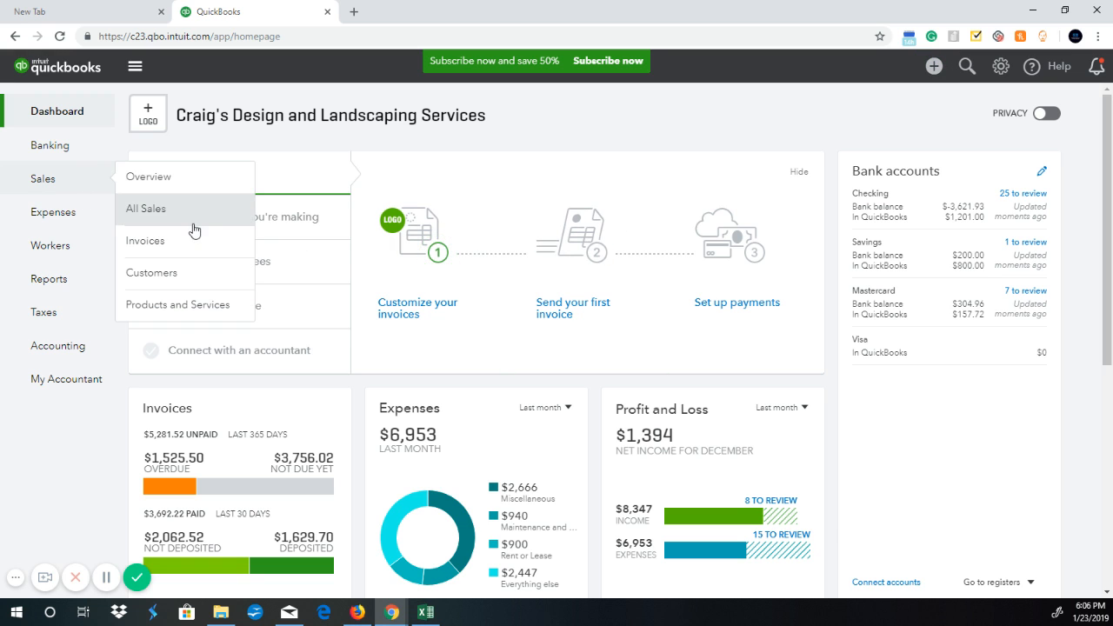
{"action": "left_click", "coordinate": [196, 242]}
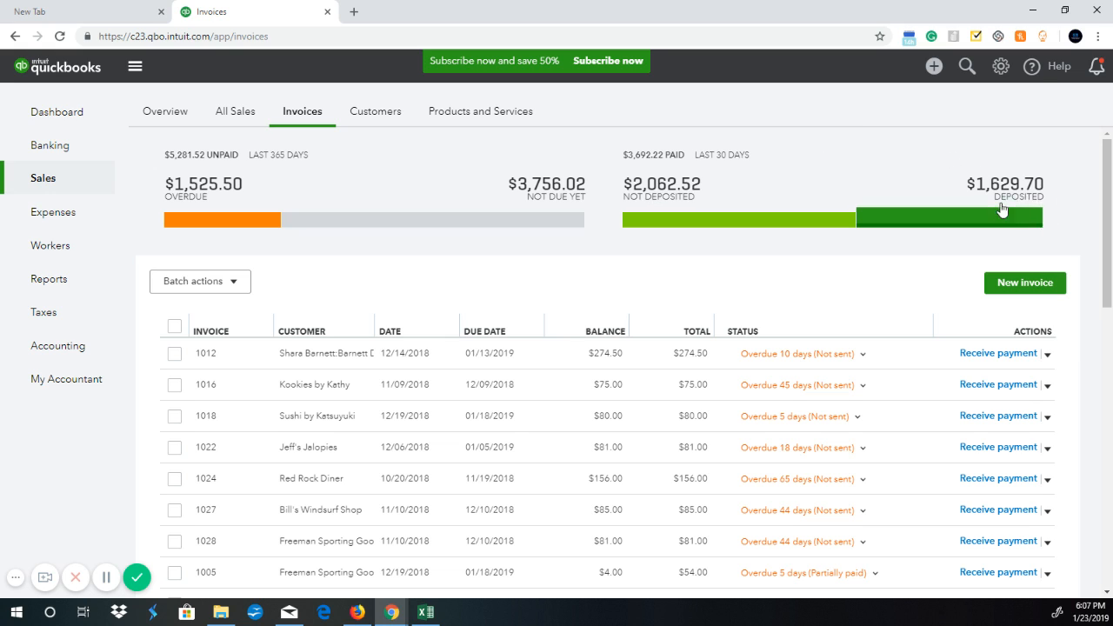
{"action": "scroll", "coordinate": [1049, 287], "scroll_direction": "down", "scroll_amount": 3}
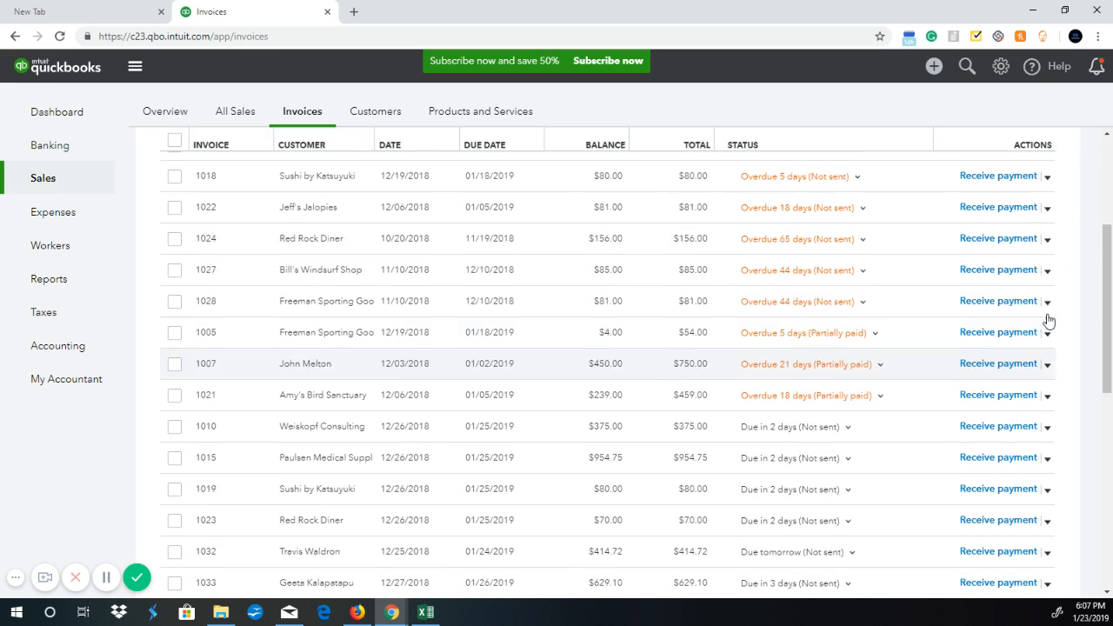
{"action": "scroll", "coordinate": [1048, 321], "scroll_direction": "up", "scroll_amount": 2}
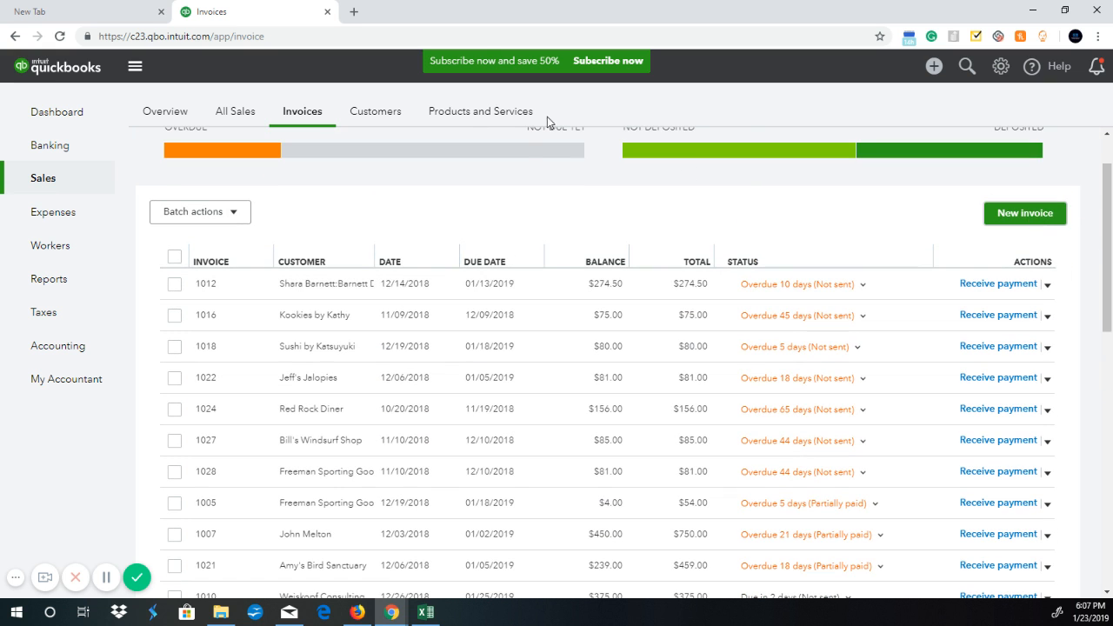
{"action": "left_click", "coordinate": [884, 273]}
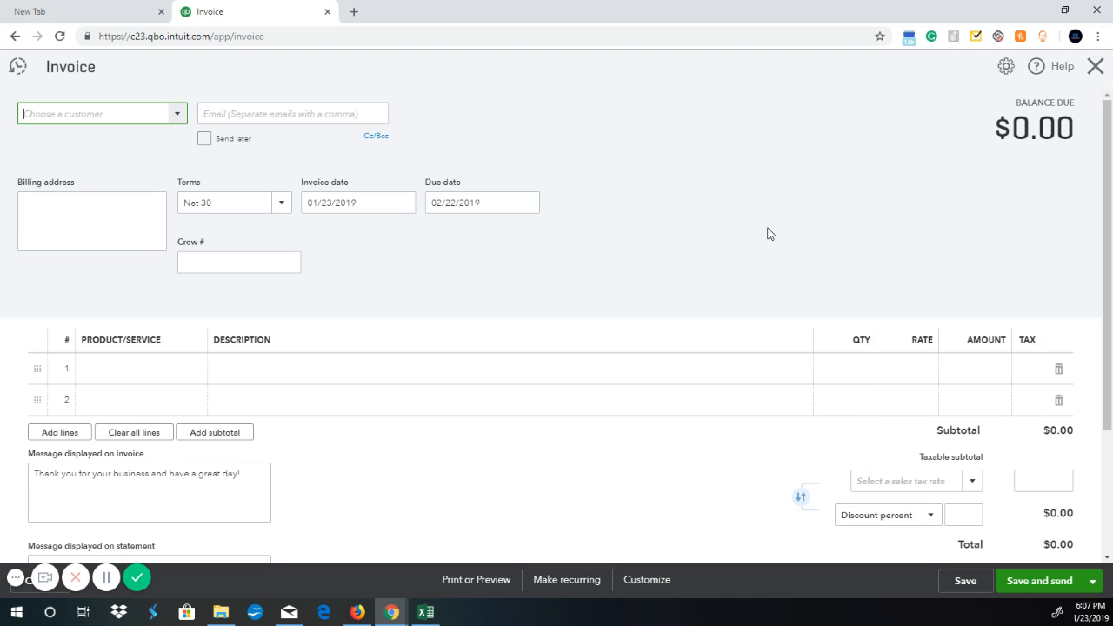
Assign the invoice to the customer listed between Cool Cars and Dukes Basketball Camp, and set the invoice date to 01/18/2019.
{"action": "left_click", "coordinate": [182, 116]}
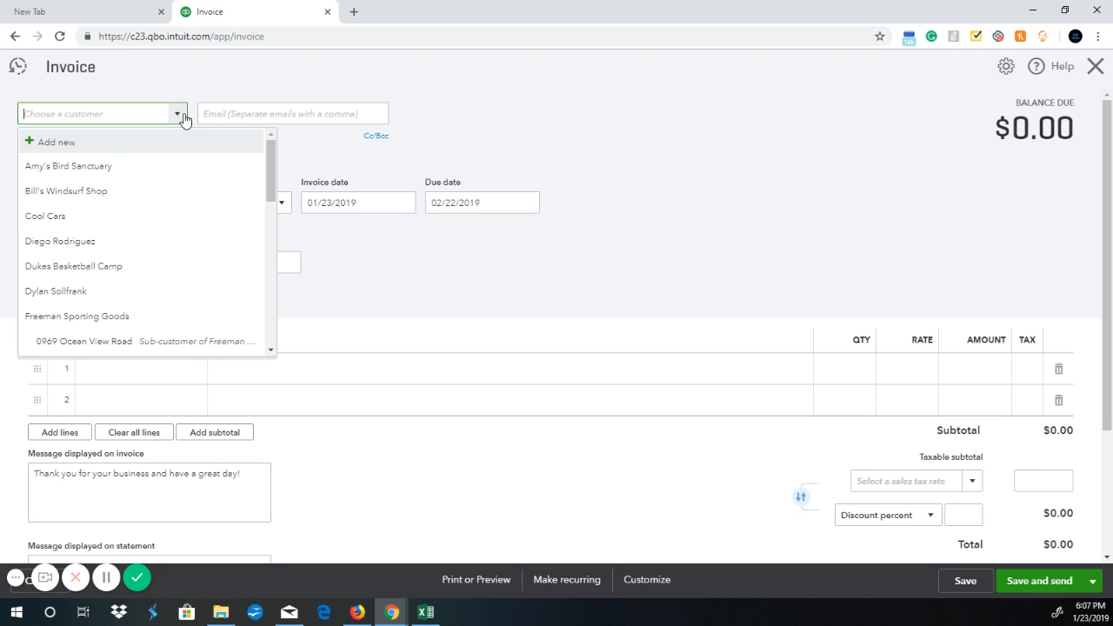
{"action": "left_click", "coordinate": [130, 245]}
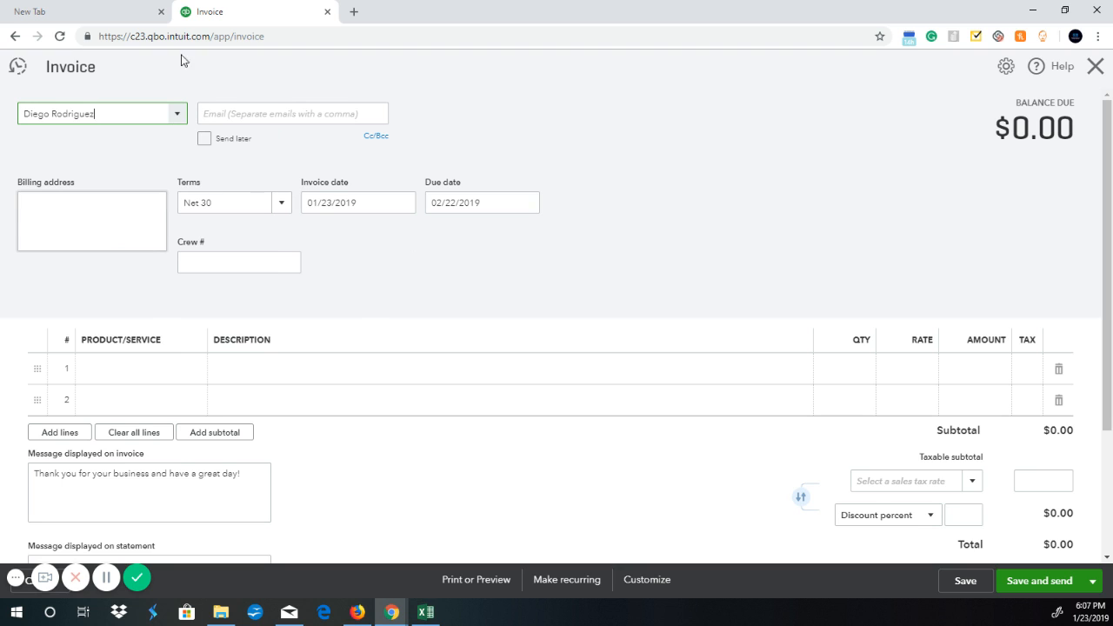
{"action": "left_click", "coordinate": [616, 169]}
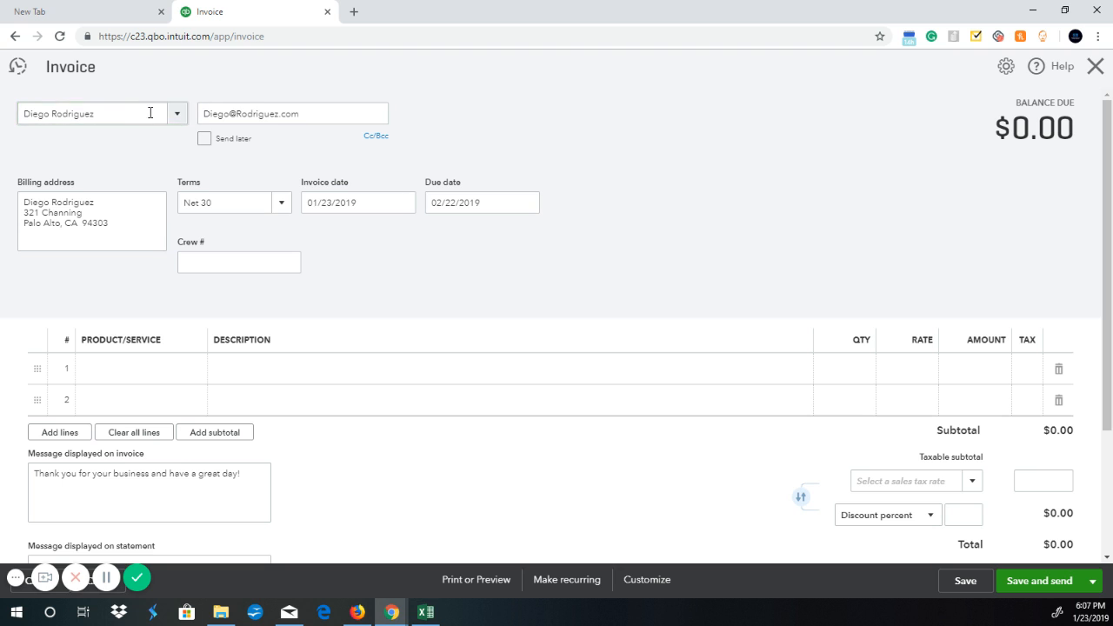
{"action": "left_click", "coordinate": [404, 205]}
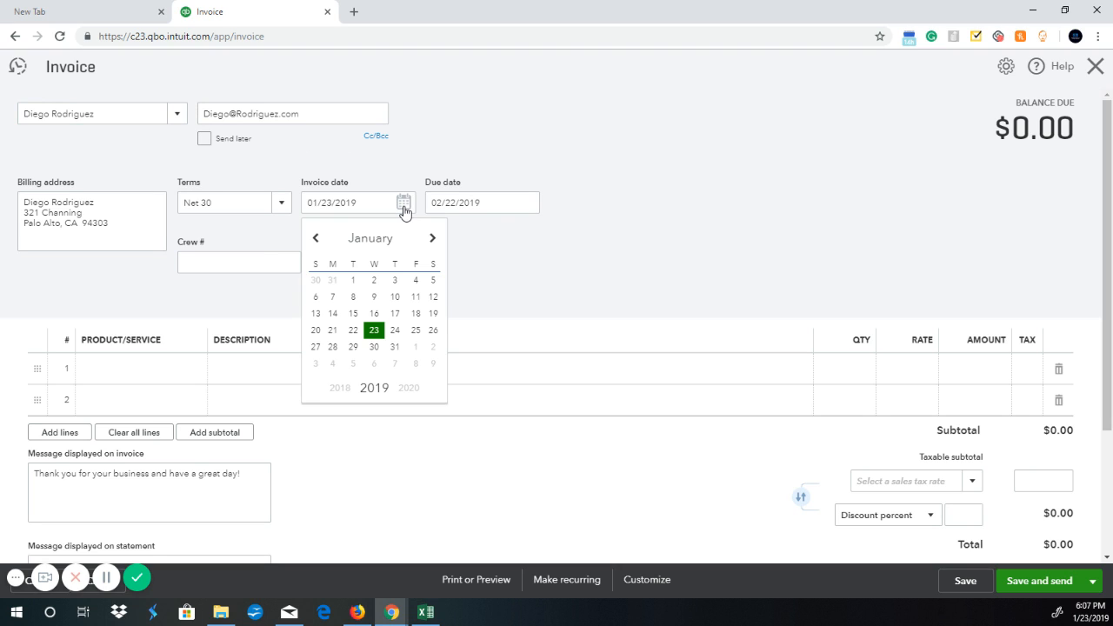
{"action": "left_click", "coordinate": [415, 315]}
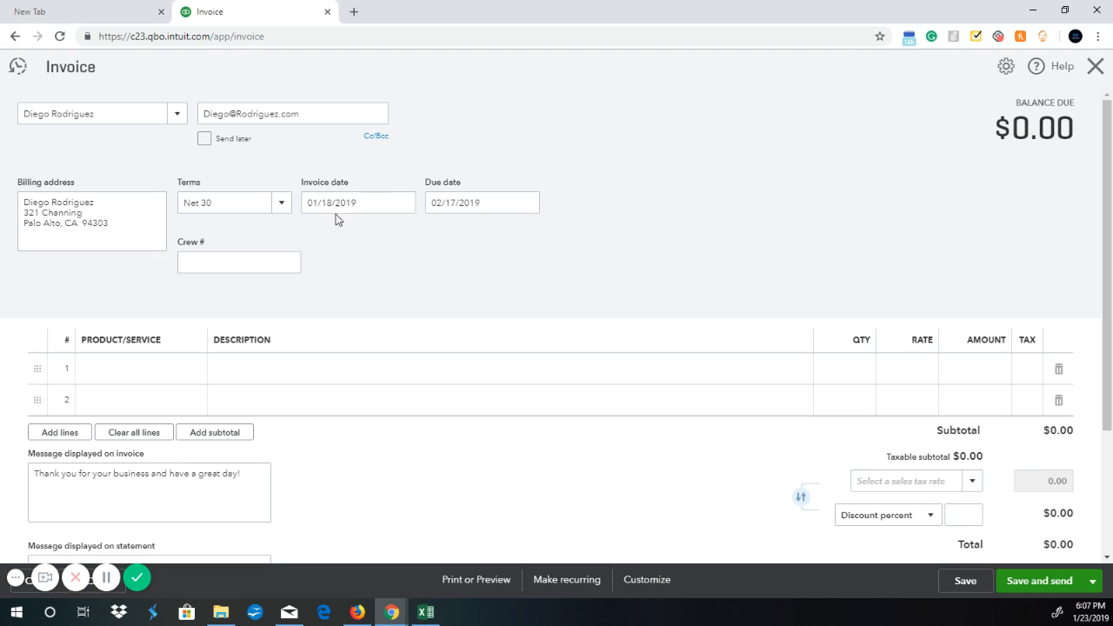
Examine the payment terms available for the invoice, leaving the selection at Net 30.
{"action": "left_click", "coordinate": [280, 206]}
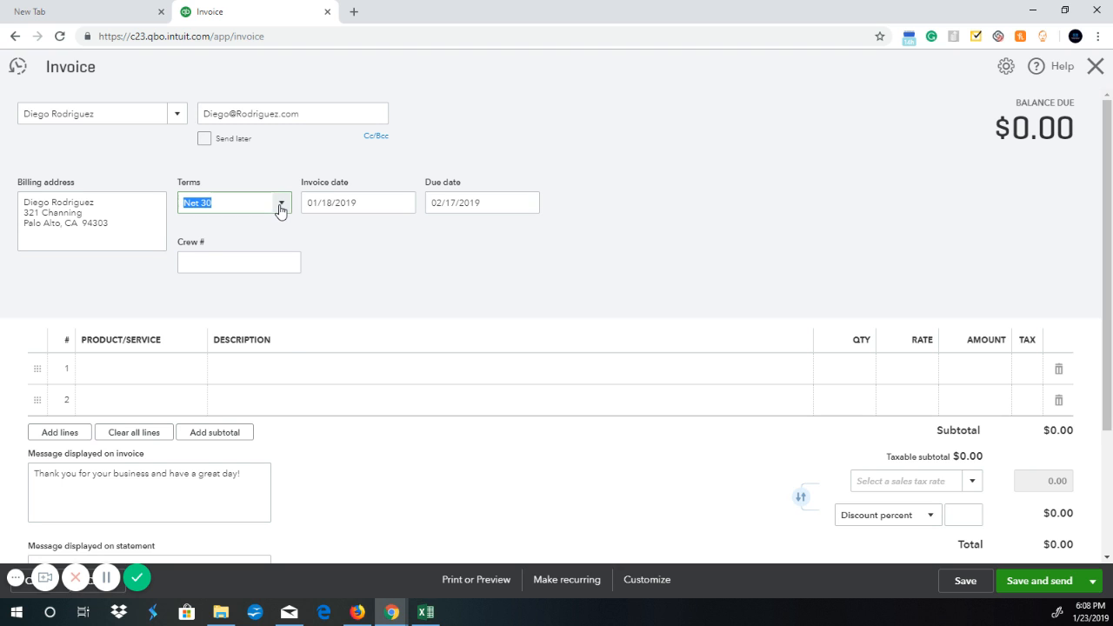
{"action": "left_click", "coordinate": [280, 207]}
{"action": "left_click", "coordinate": [280, 208]}
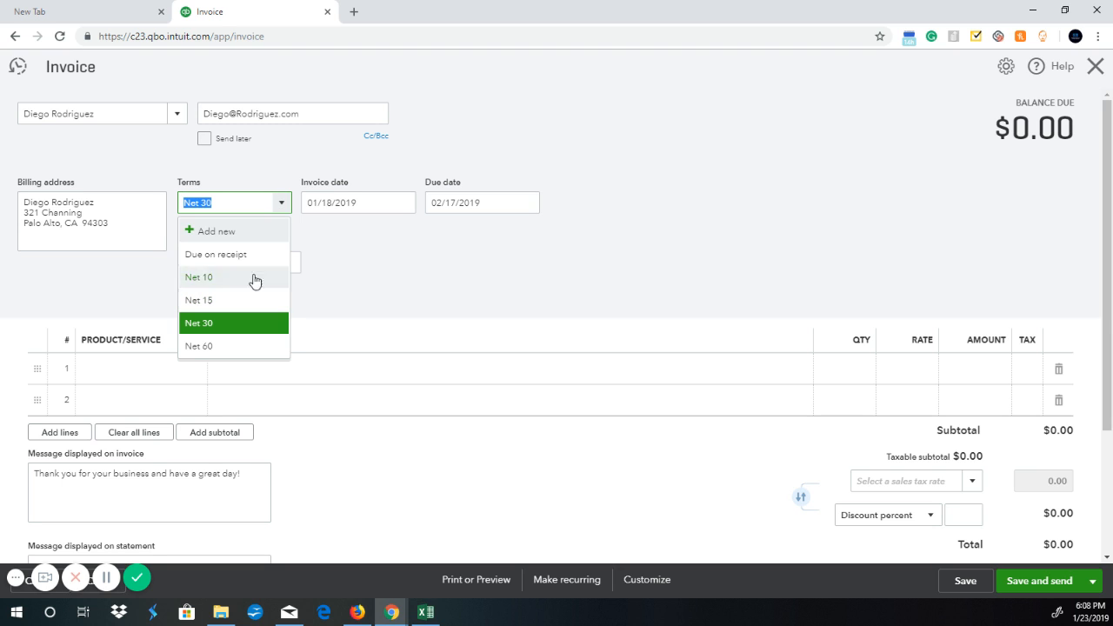
{"action": "left_click", "coordinate": [284, 204]}
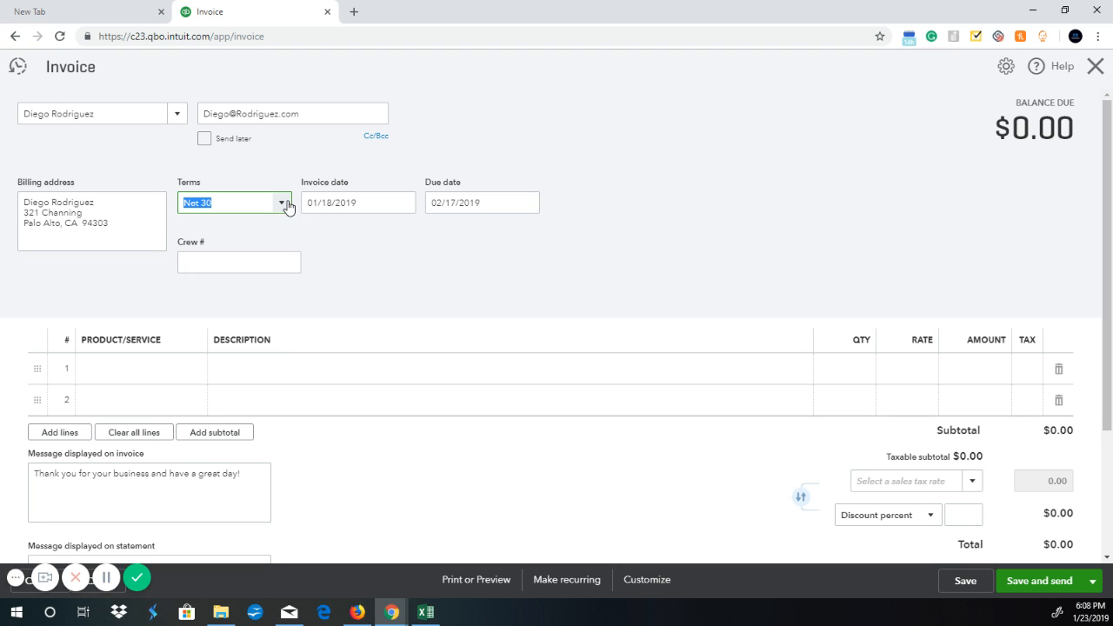
{"action": "left_click", "coordinate": [667, 222]}
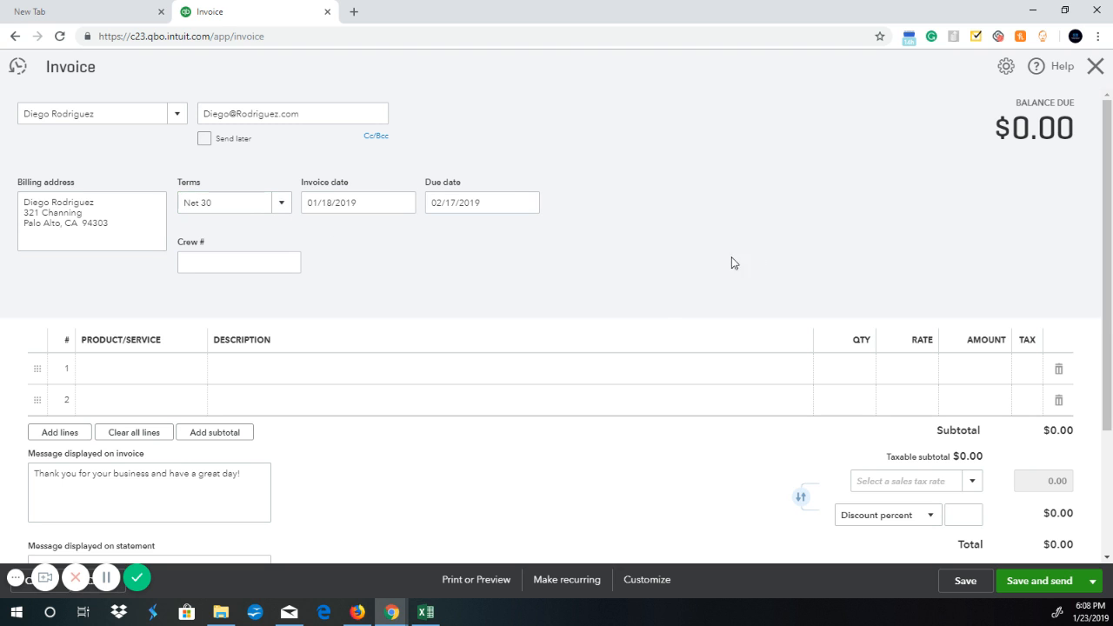
Add the Landscaping Installation service as the first line item of the invoice.
{"action": "left_click", "coordinate": [188, 369]}
{"action": "left_click", "coordinate": [196, 372]}
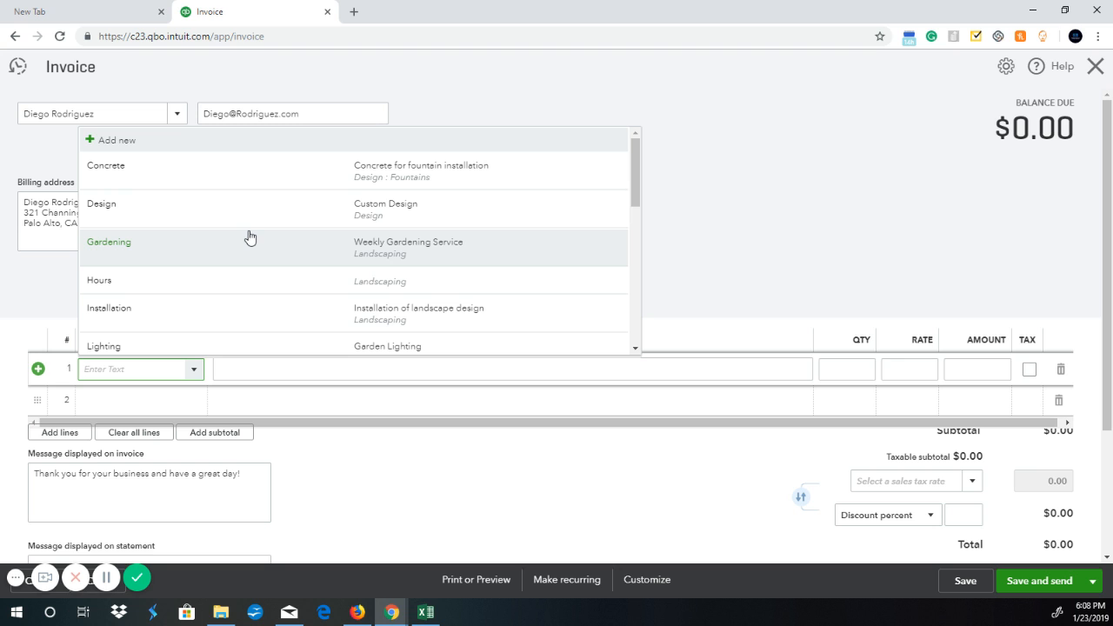
{"action": "scroll", "coordinate": [249, 238], "scroll_direction": "down", "scroll_amount": 1}
{"action": "left_click", "coordinate": [227, 251]}
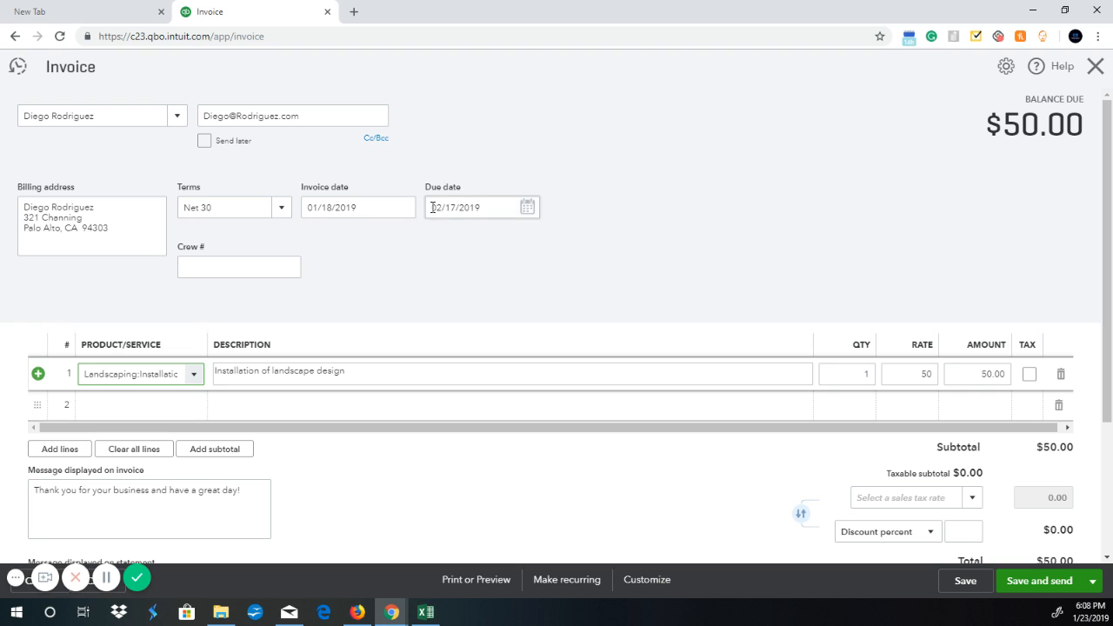
{"action": "left_click", "coordinate": [451, 261]}
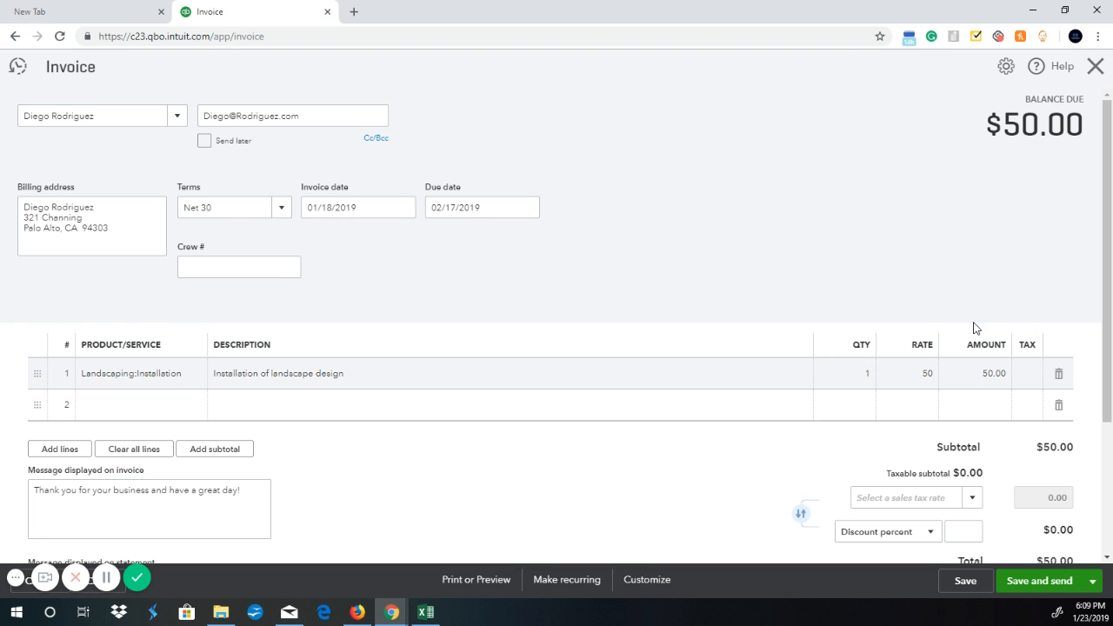
Review the invoice's terms, dates, line item, totals, customer messages and attachments area.
{"action": "scroll", "coordinate": [973, 324], "scroll_direction": "down", "scroll_amount": 2}
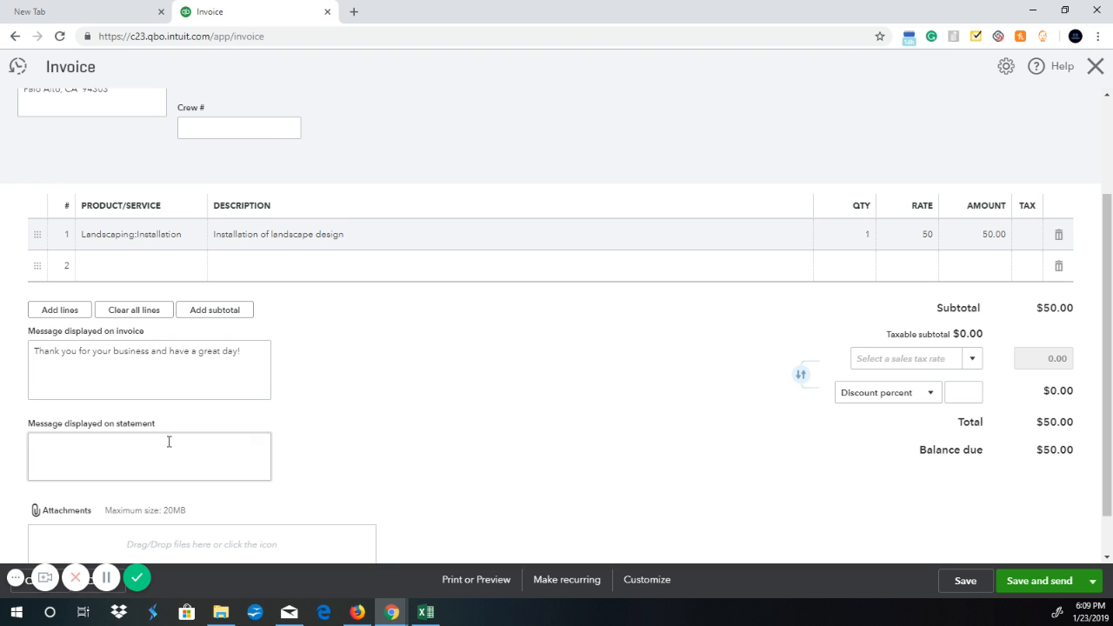
{"action": "scroll", "coordinate": [156, 460], "scroll_direction": "down", "scroll_amount": 1}
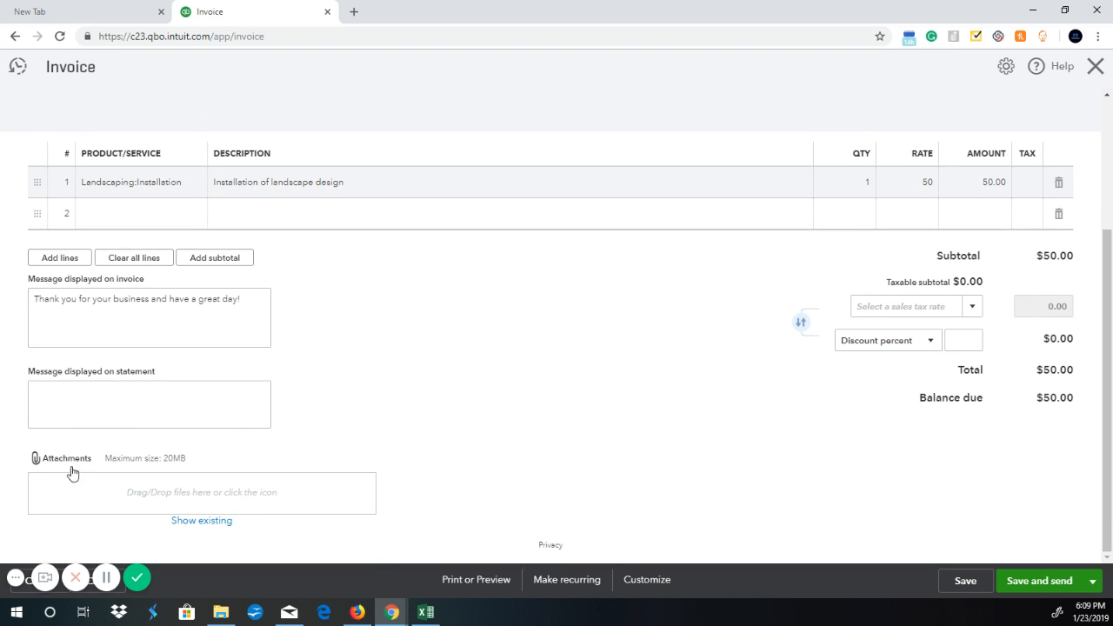
{"action": "scroll", "coordinate": [305, 542], "scroll_direction": "up", "scroll_amount": 1}
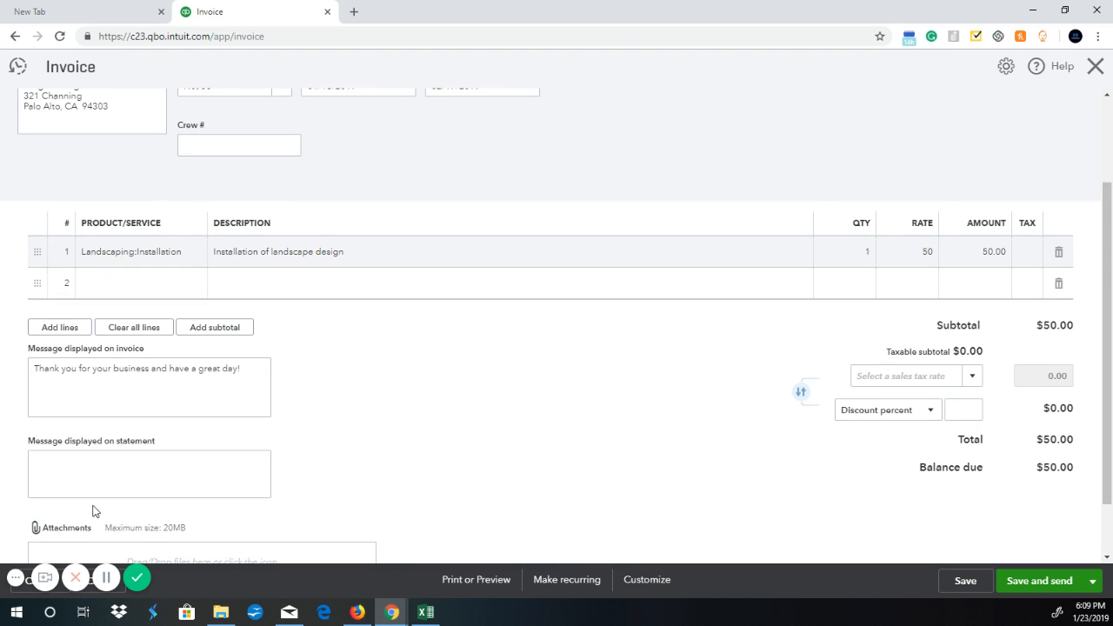
{"action": "scroll", "coordinate": [98, 492], "scroll_direction": "down", "scroll_amount": 1}
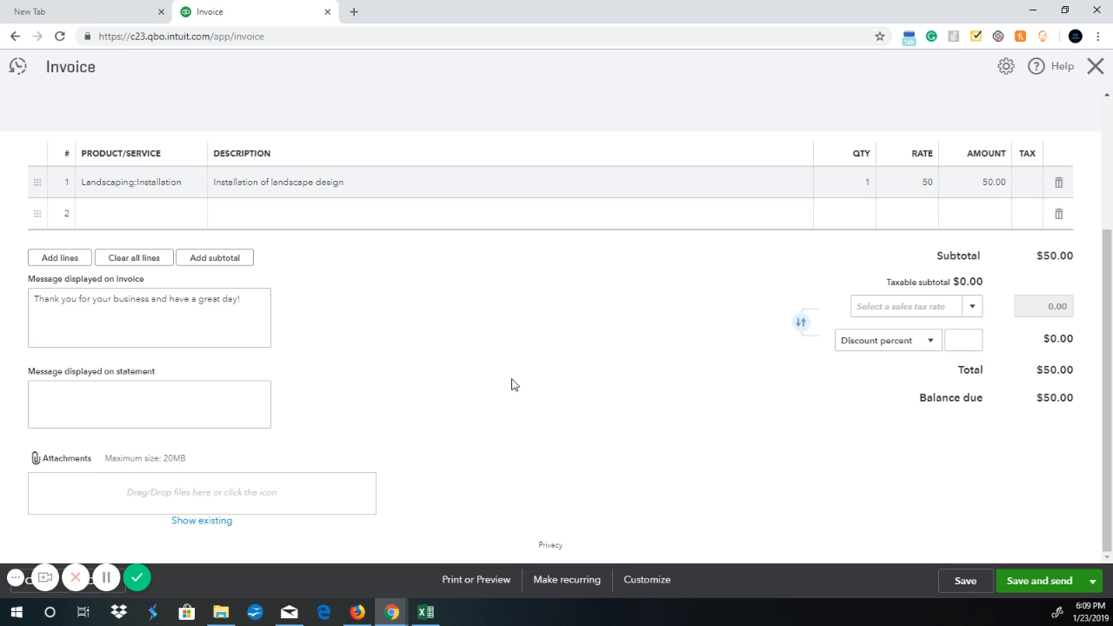
{"action": "scroll", "coordinate": [372, 174], "scroll_direction": "up", "scroll_amount": 2}
{"action": "scroll", "coordinate": [487, 261], "scroll_direction": "up", "scroll_amount": 1}
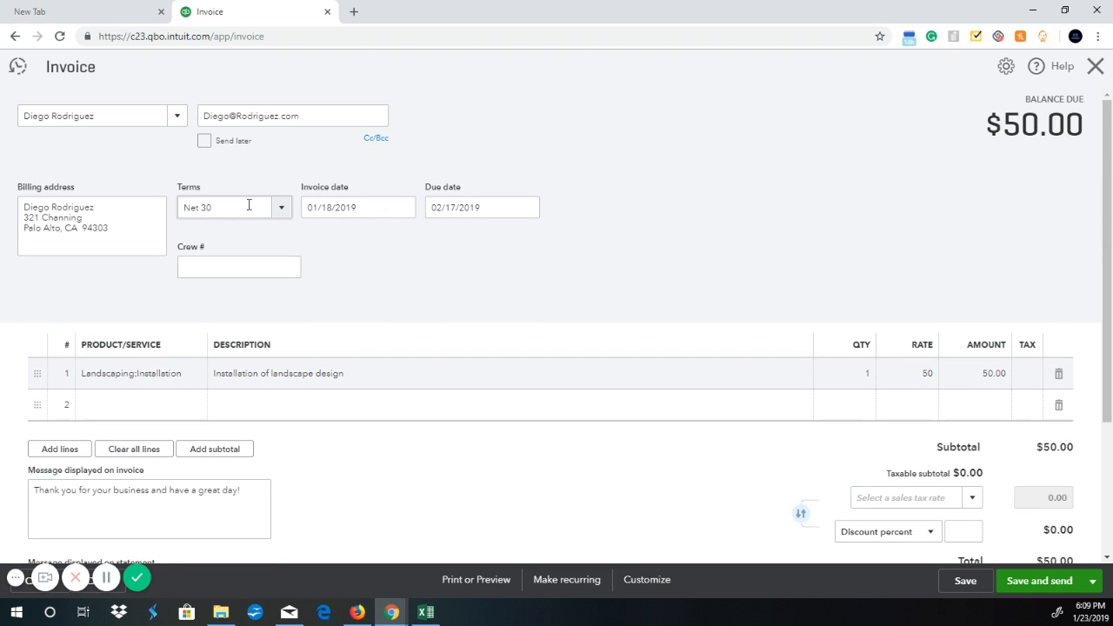
{"action": "scroll", "coordinate": [540, 301], "scroll_direction": "down", "scroll_amount": 3}
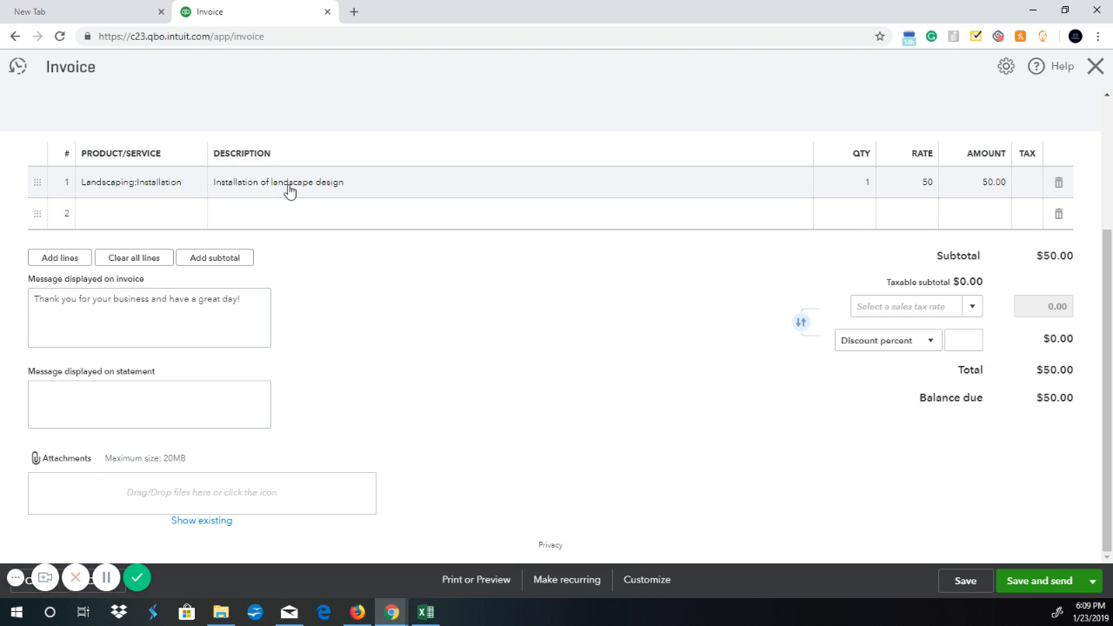
{"action": "scroll", "coordinate": [579, 405], "scroll_direction": "up", "scroll_amount": 3}
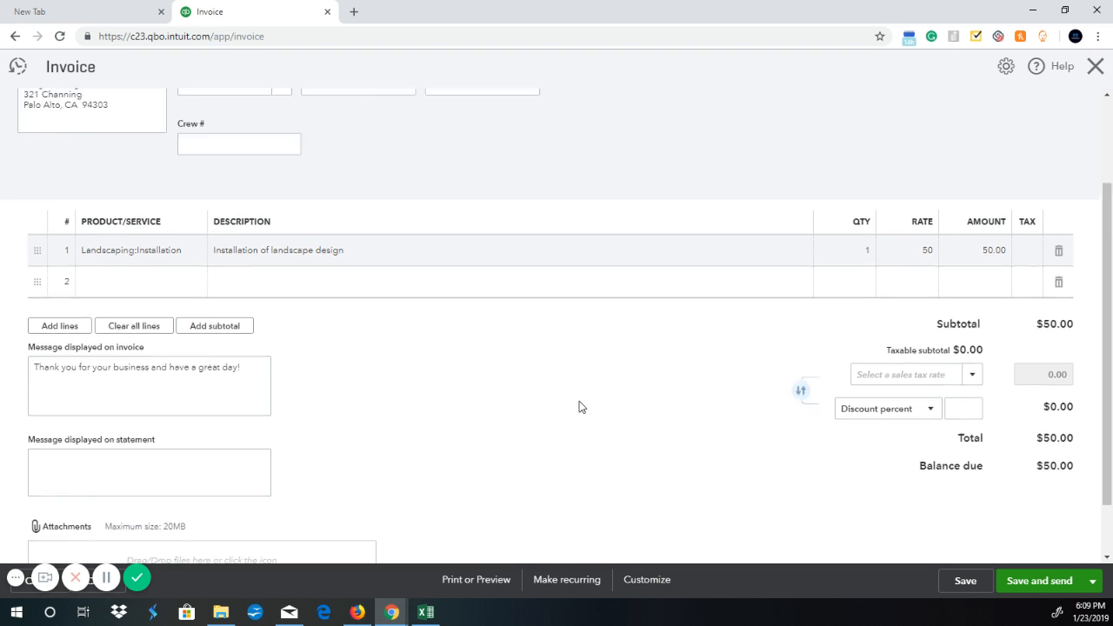
{"action": "scroll", "coordinate": [723, 387], "scroll_direction": "down", "scroll_amount": 3}
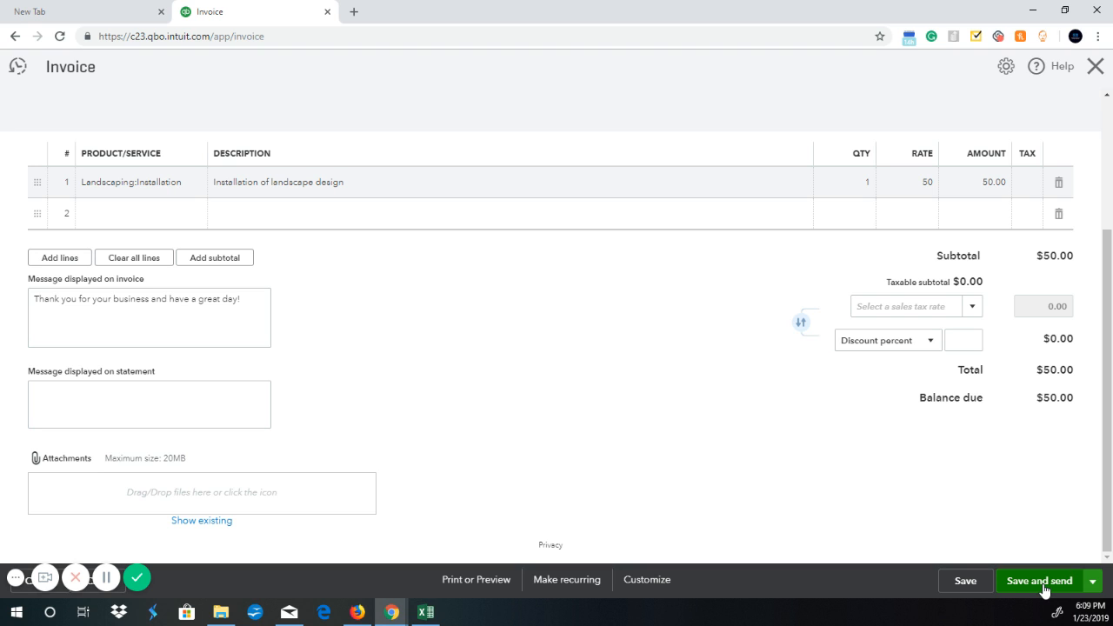
Save the invoice without sending it and open its transaction journal.
{"action": "left_click", "coordinate": [1090, 590]}
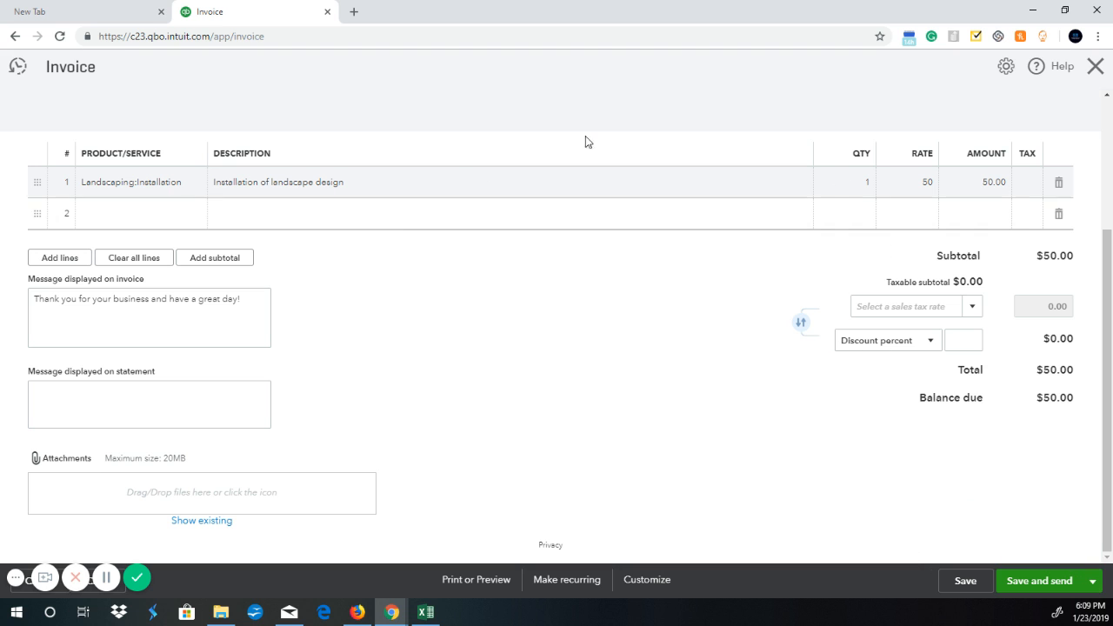
{"action": "scroll", "coordinate": [521, 156], "scroll_direction": "up", "scroll_amount": 3}
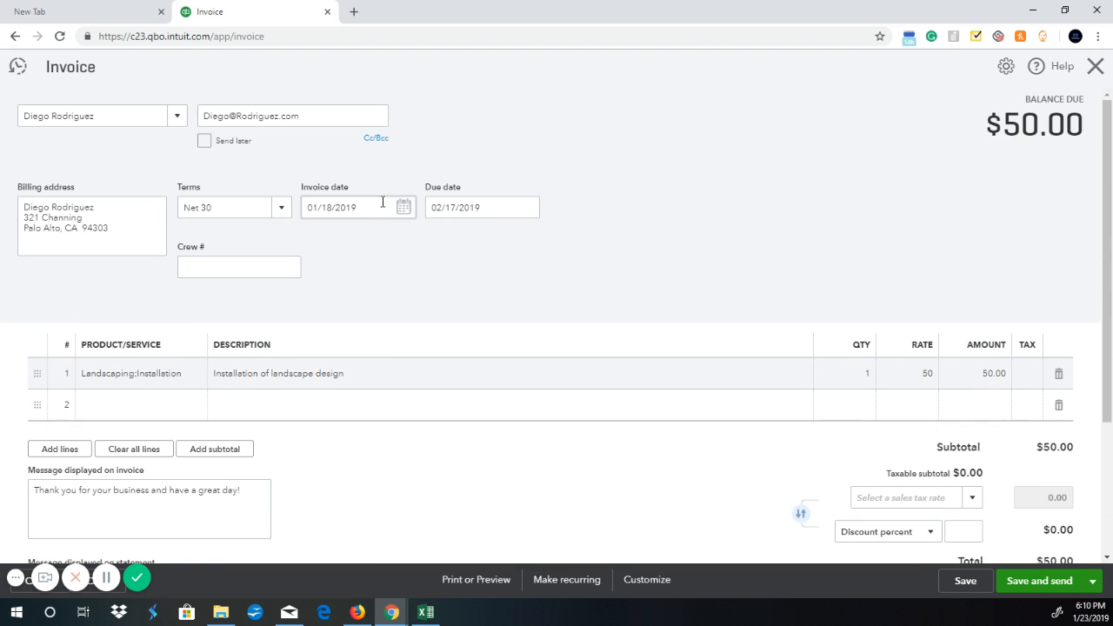
{"action": "left_click", "coordinate": [953, 584]}
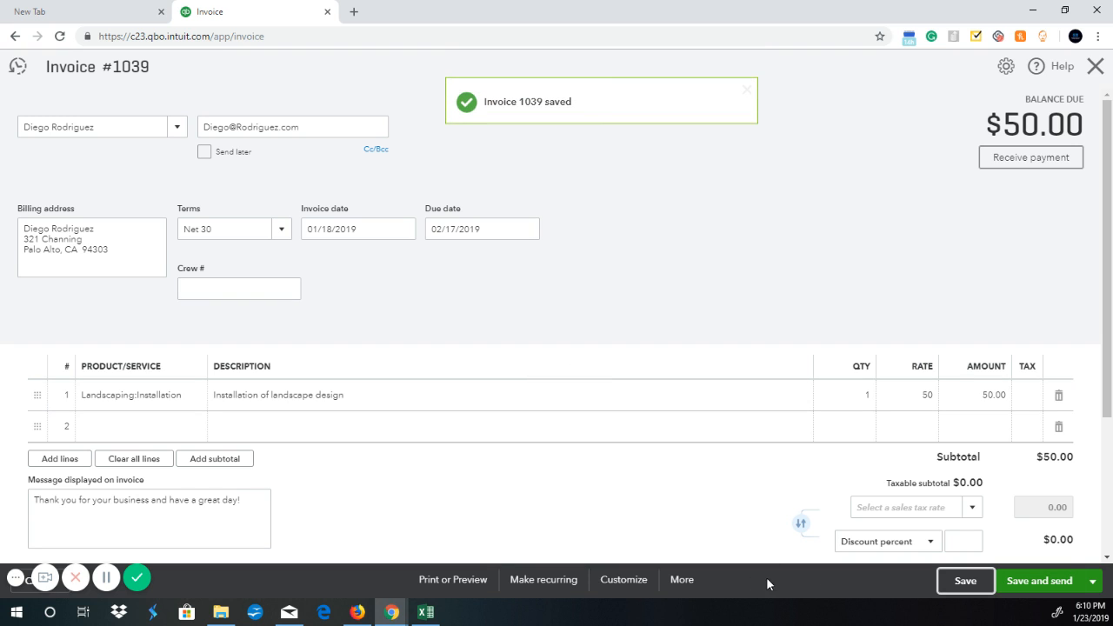
{"action": "left_click", "coordinate": [683, 582]}
{"action": "left_click", "coordinate": [678, 513]}
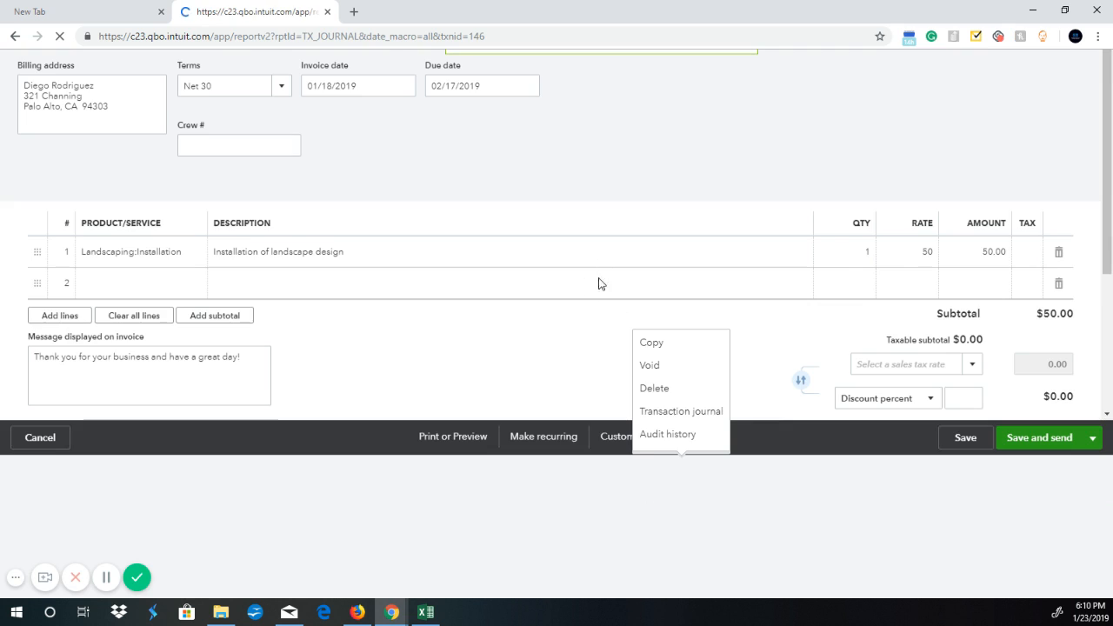